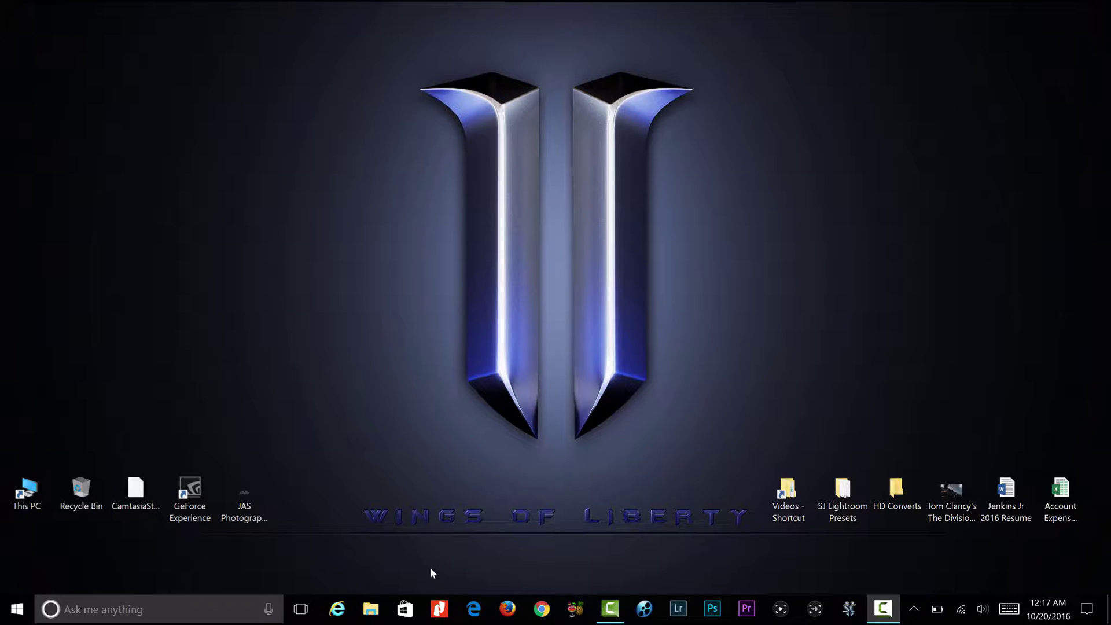
Step: Open CamtasiaStudio.exe.manifest with Notepad just once, leaving 'Always use this app' unticked
{"action": "right_click", "coordinate": [138, 494]}
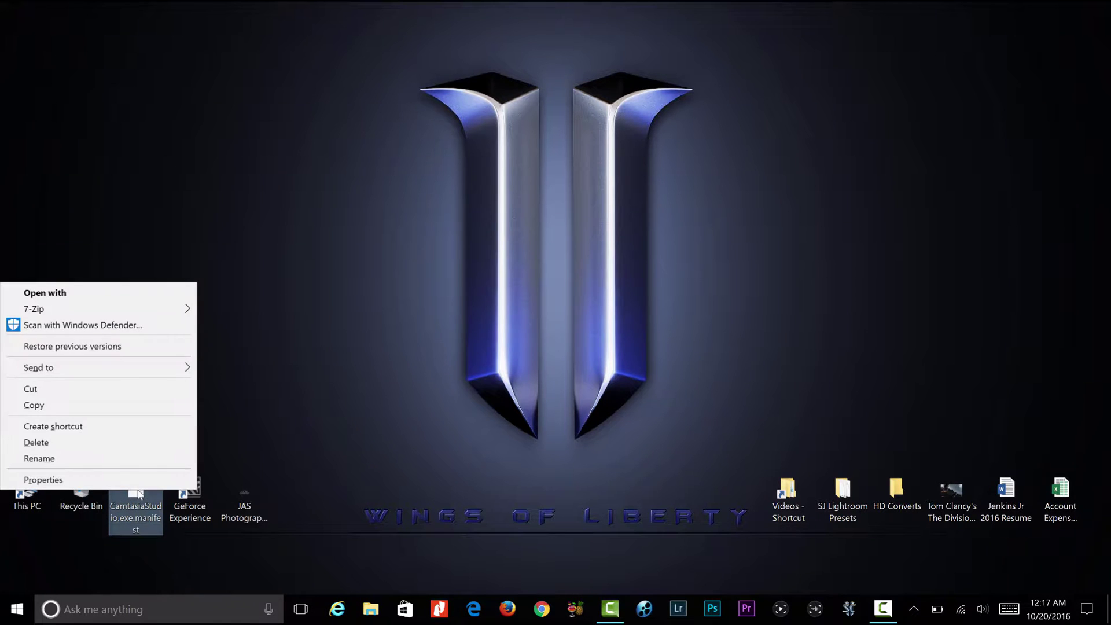
{"action": "mouse_move", "coordinate": [113, 302]}
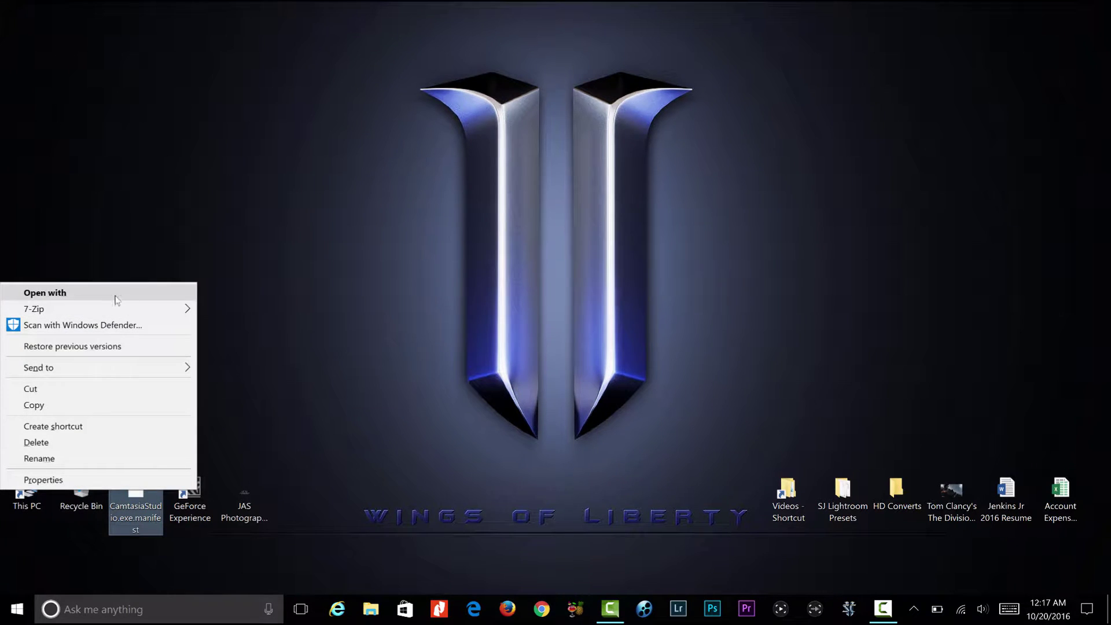
{"action": "left_click", "coordinate": [177, 292]}
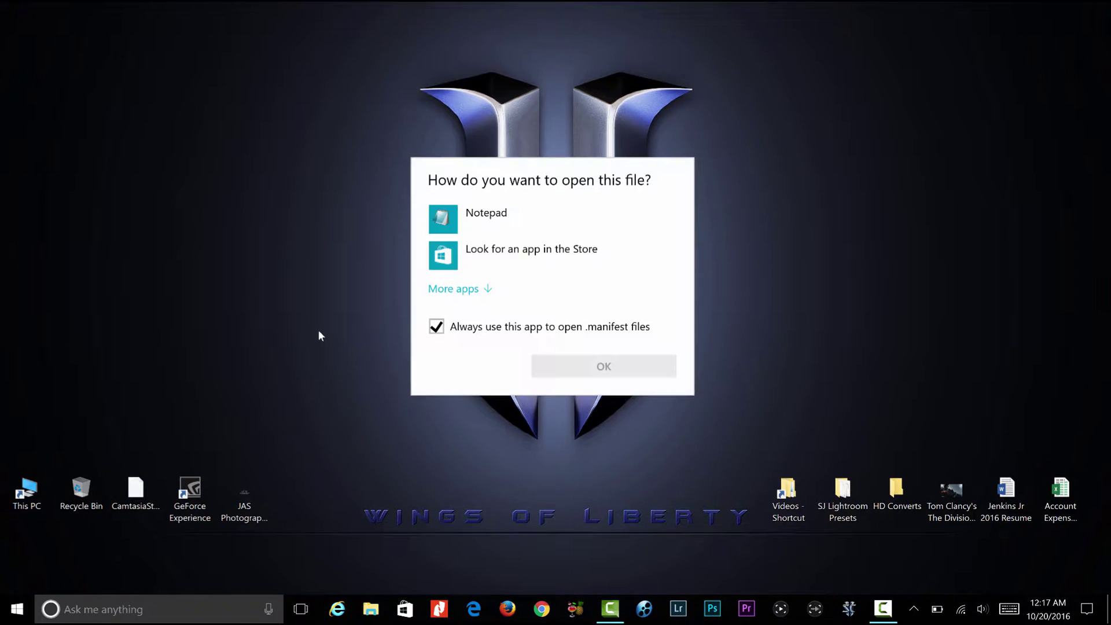
{"action": "left_click", "coordinate": [446, 215]}
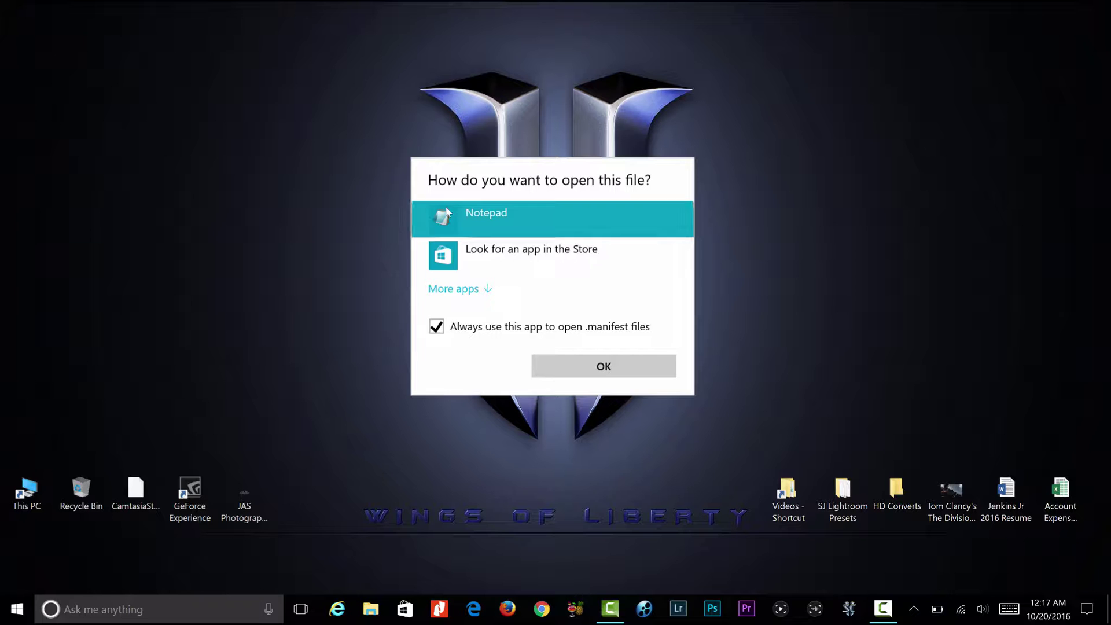
{"action": "left_click", "coordinate": [440, 329]}
Step: Review the manifest's XML in Notepad by selecting its lines, then minimize Notepad
{"action": "left_click", "coordinate": [557, 364]}
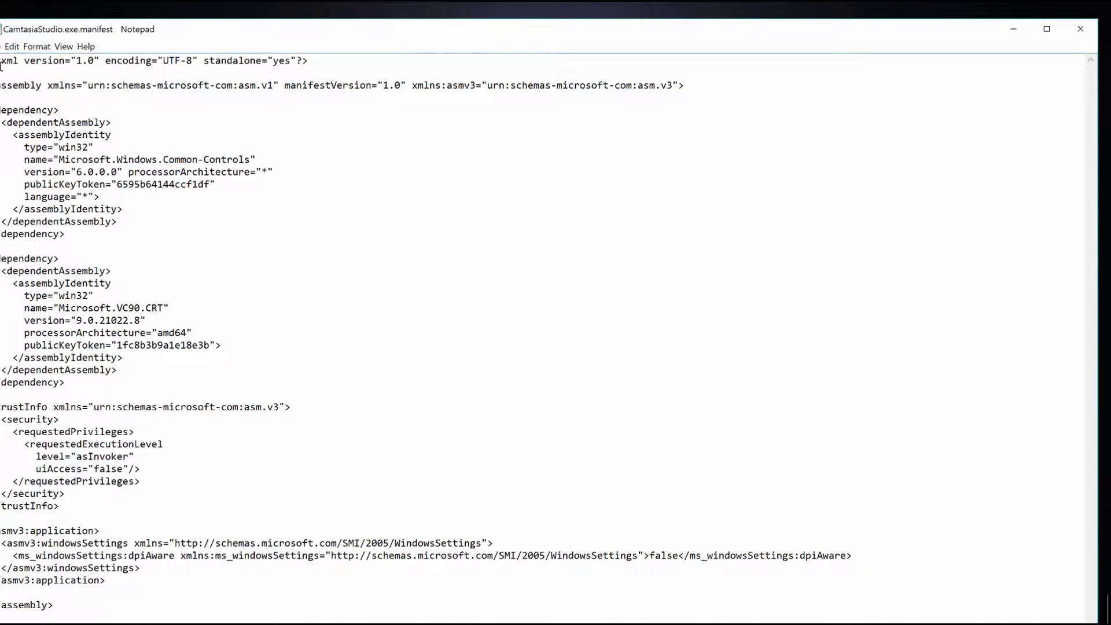
{"action": "left_click_drag", "start_coordinate": [1, 65], "coordinate": [159, 108]}
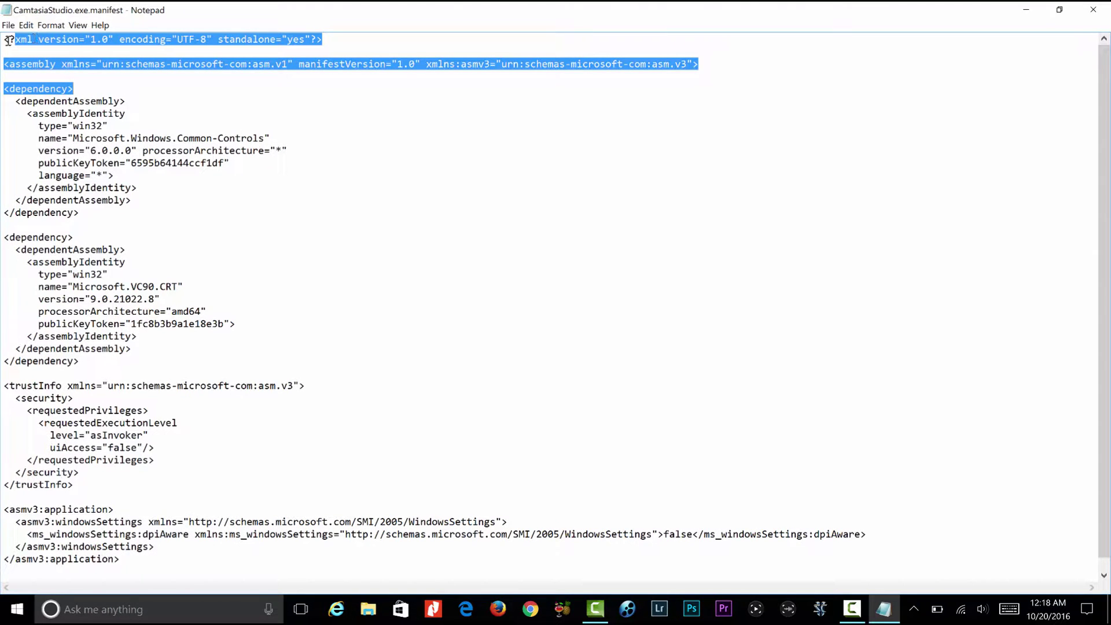
{"action": "key", "text": "shift+Down"}
{"action": "key", "text": "shift+Down"}
{"action": "key", "text": "shift+Down"}
{"action": "key", "text": "shift+Down"}
{"action": "key", "text": "shift+Down"}
{"action": "key", "text": "shift+Down"}
{"action": "key", "text": "shift+Down"}
{"action": "key", "text": "shift+Down"}
{"action": "key", "text": "shift+Down"}
{"action": "key", "text": "shift+Down"}
{"action": "key", "text": "shift+Down"}
{"action": "key", "text": "shift+Down"}
{"action": "key", "text": "shift+Down"}
{"action": "key", "text": "shift+Down"}
{"action": "key", "text": "shift+Down"}
{"action": "key", "text": "shift+Down"}
{"action": "key", "text": "shift+Down"}
{"action": "key", "text": "shift+Down"}
{"action": "key", "text": "shift+Down"}
{"action": "key", "text": "shift+Down"}
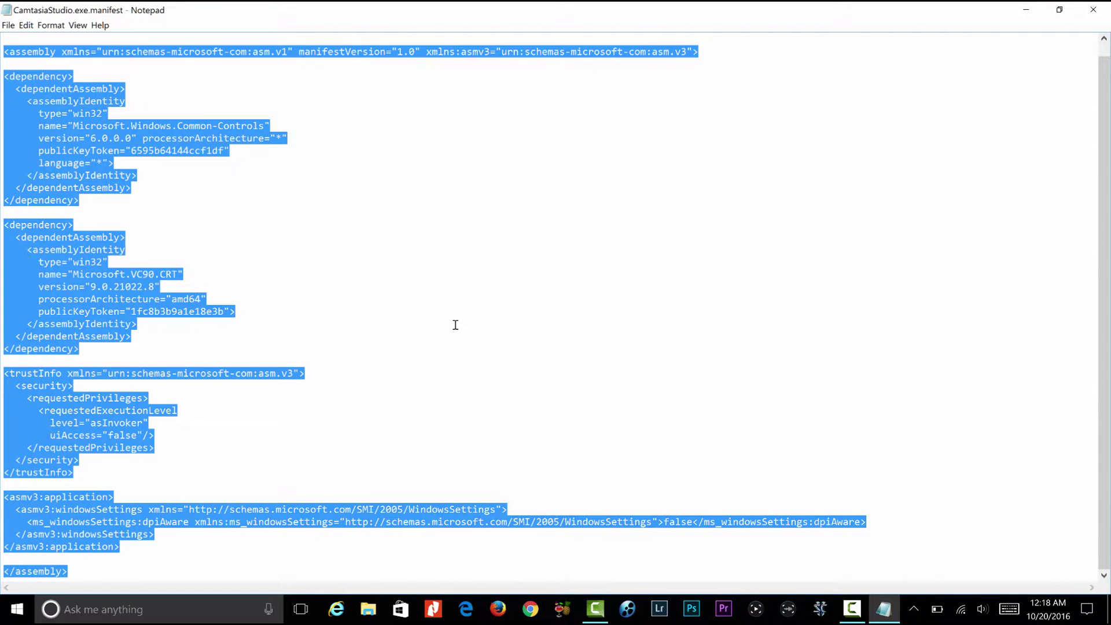
{"action": "left_click", "coordinate": [455, 325]}
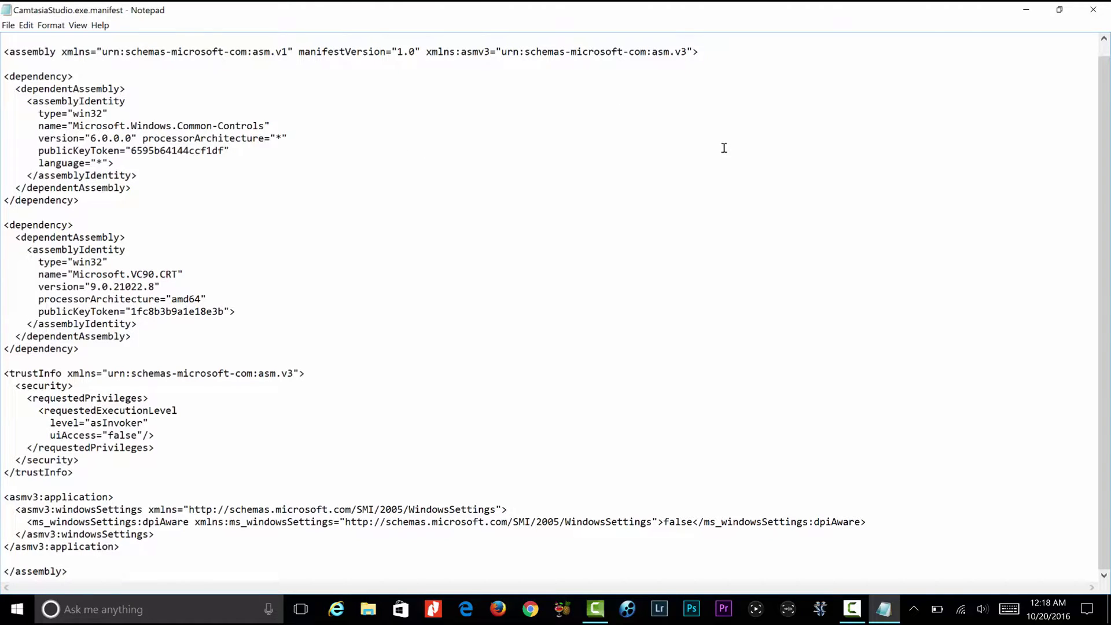
{"action": "left_click", "coordinate": [1027, 11]}
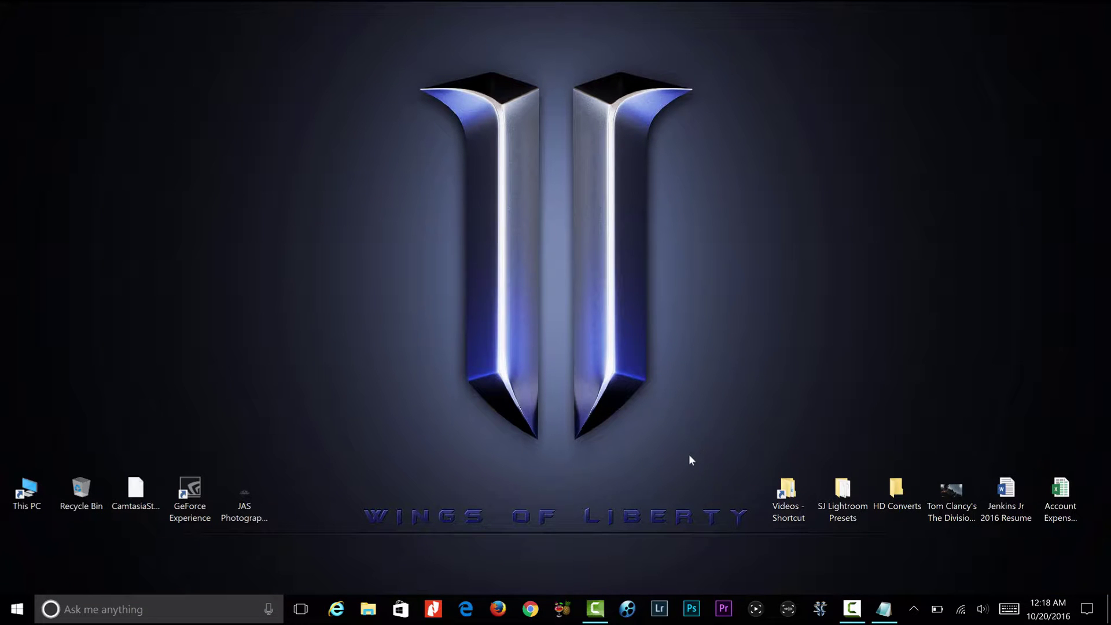
Step: Search Windows for 'regedit' to launch Registry Editor
{"action": "left_click", "coordinate": [171, 620]}
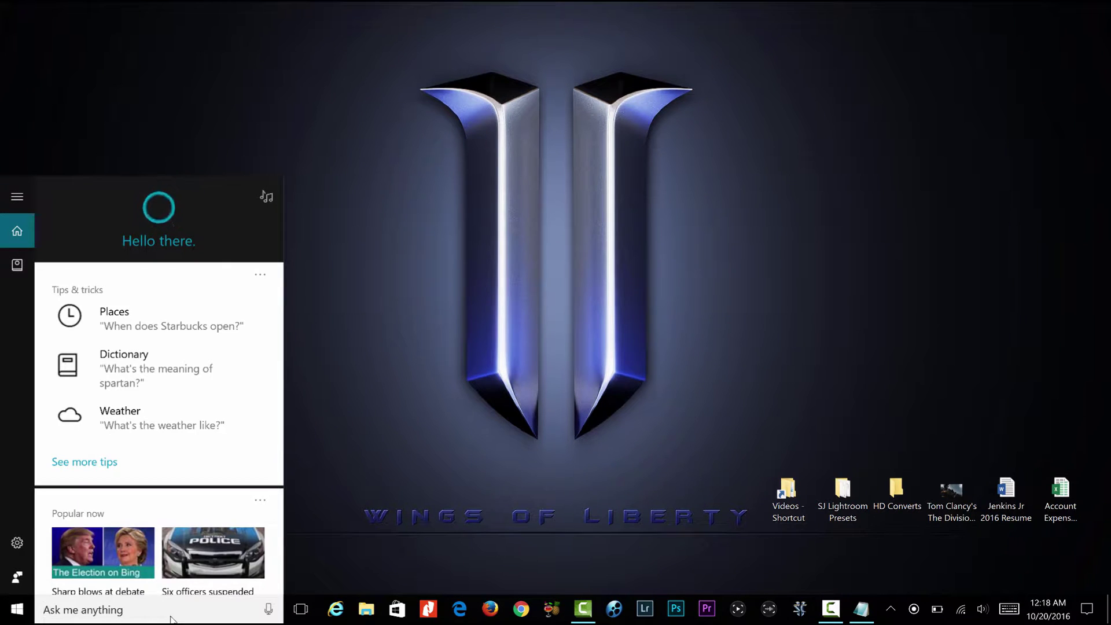
{"action": "type", "text": "rege"}
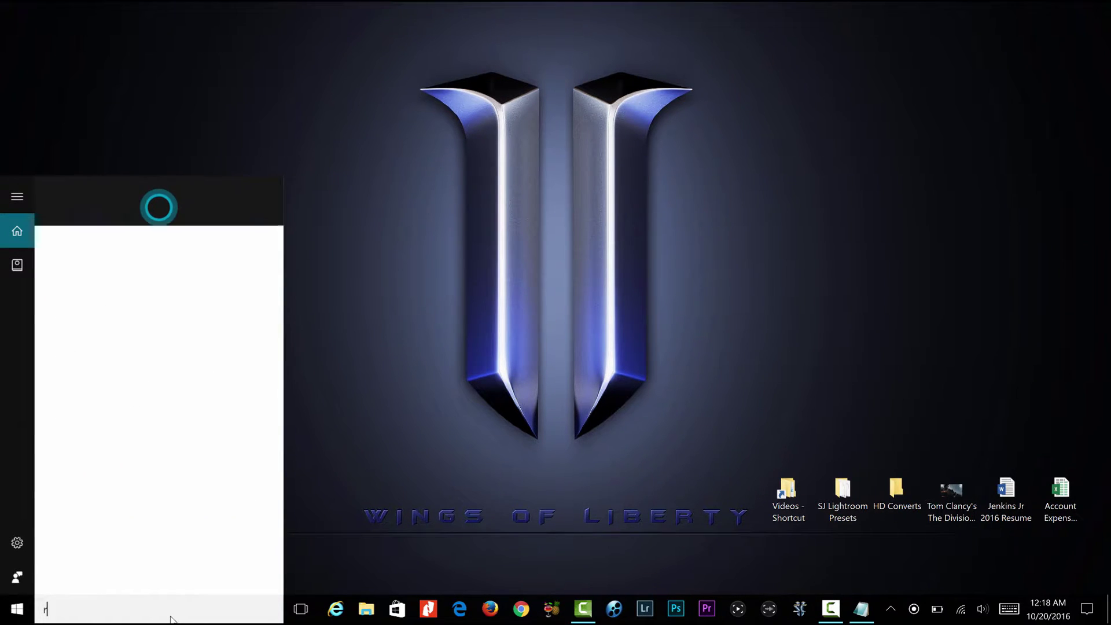
{"action": "type", "text": "dit"}
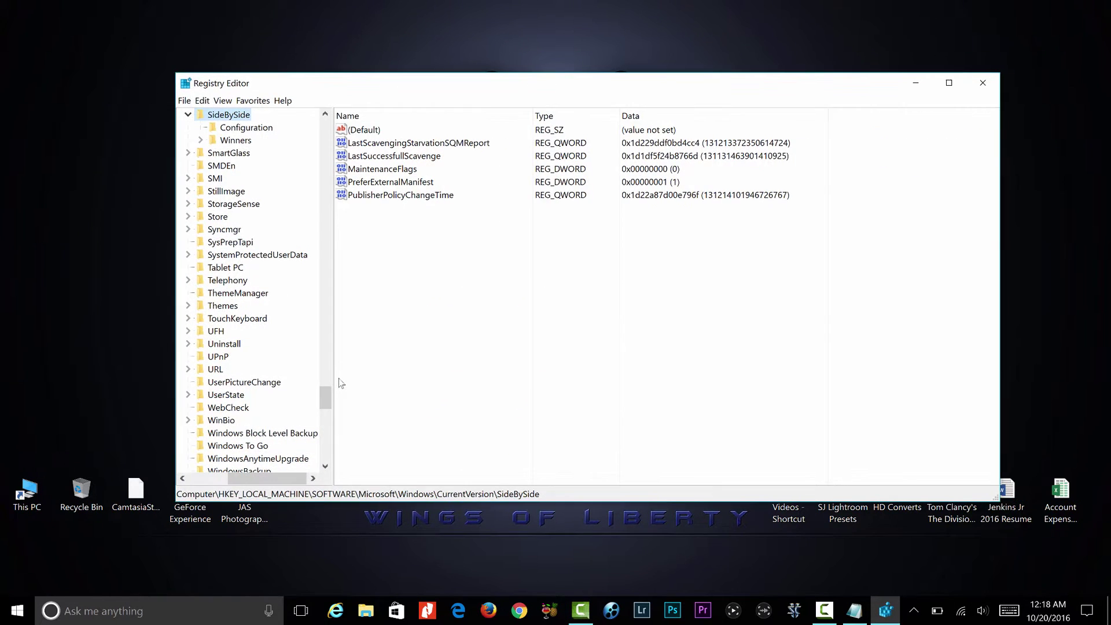
Step: Maximize Registry Editor and expand HKEY_LOCAL_MACHINE\SOFTWARE\Microsoft\Windows\CurrentVersion
{"action": "key", "text": "super+Up"}
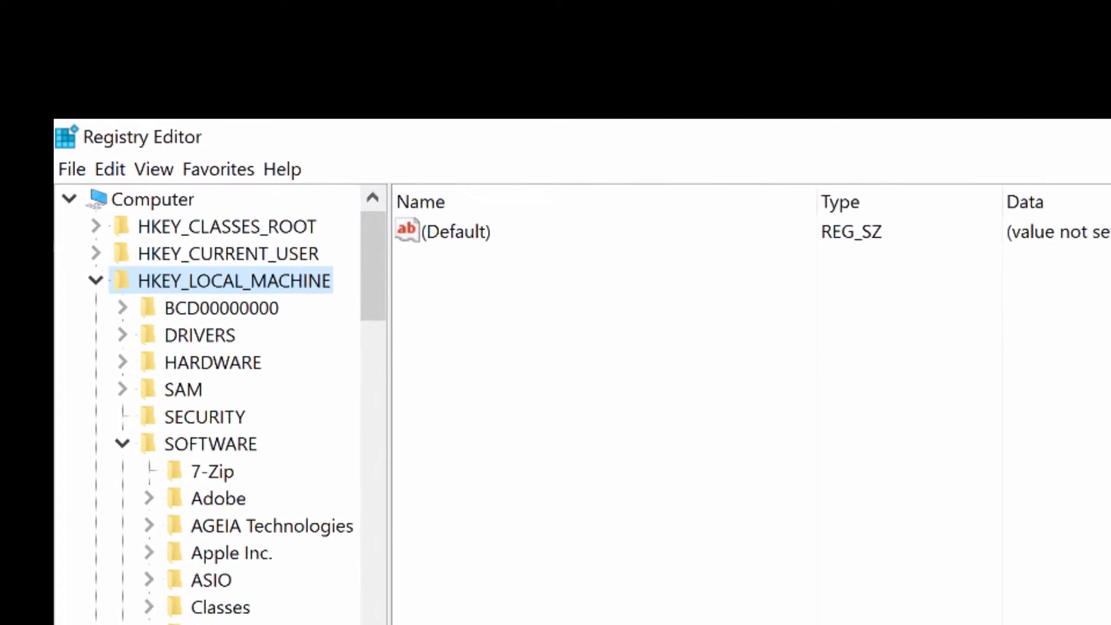
{"action": "left_click", "coordinate": [245, 516]}
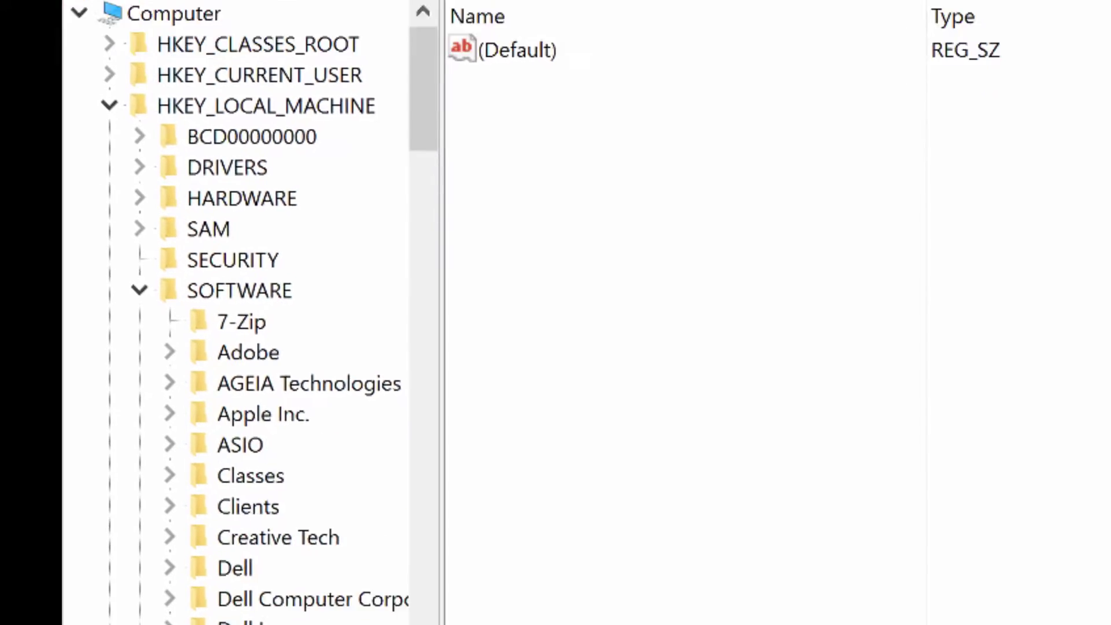
{"action": "scroll", "coordinate": [868, 217], "scroll_direction": "down", "scroll_amount": 15}
{"action": "scroll", "coordinate": [874, 228], "scroll_direction": "down", "scroll_amount": 20}
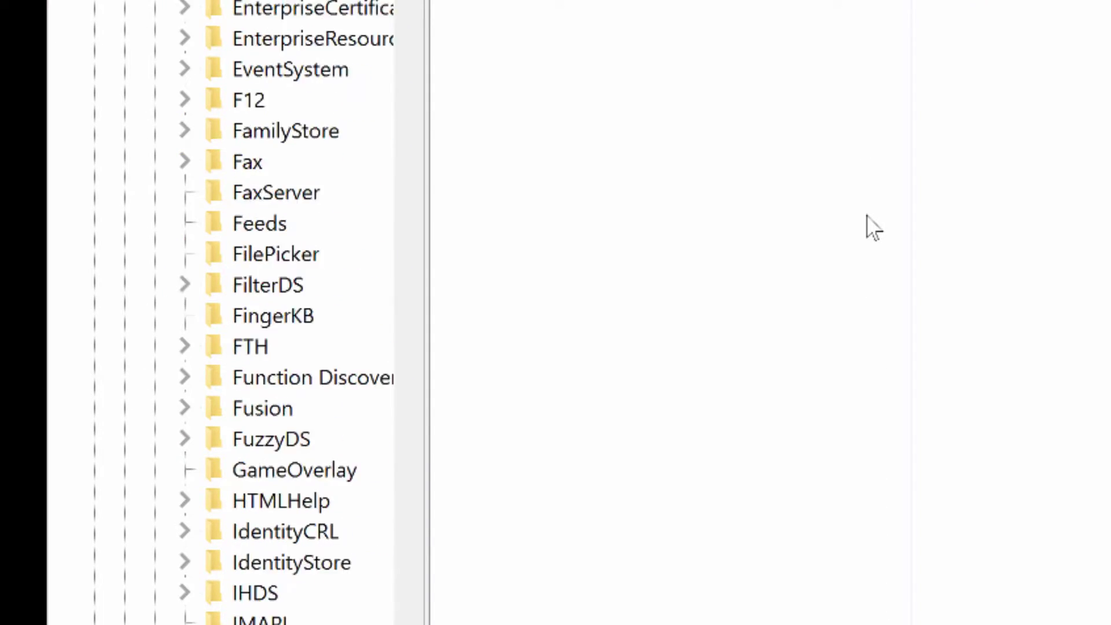
{"action": "scroll", "coordinate": [874, 227], "scroll_direction": "down", "scroll_amount": 20}
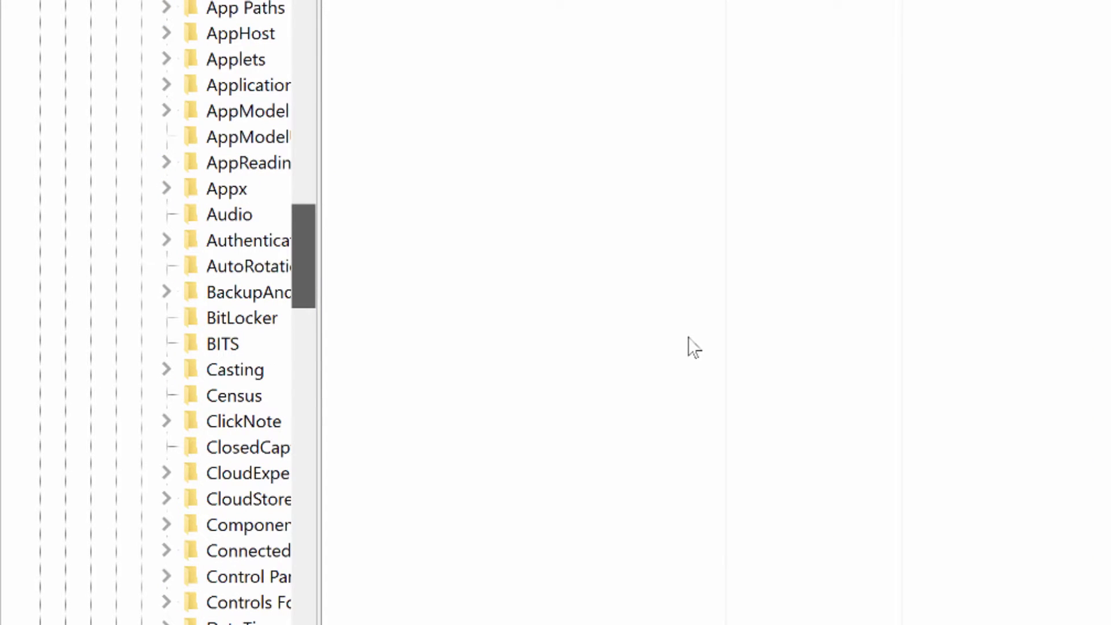
{"action": "scroll", "coordinate": [694, 347], "scroll_direction": "up", "scroll_amount": 4}
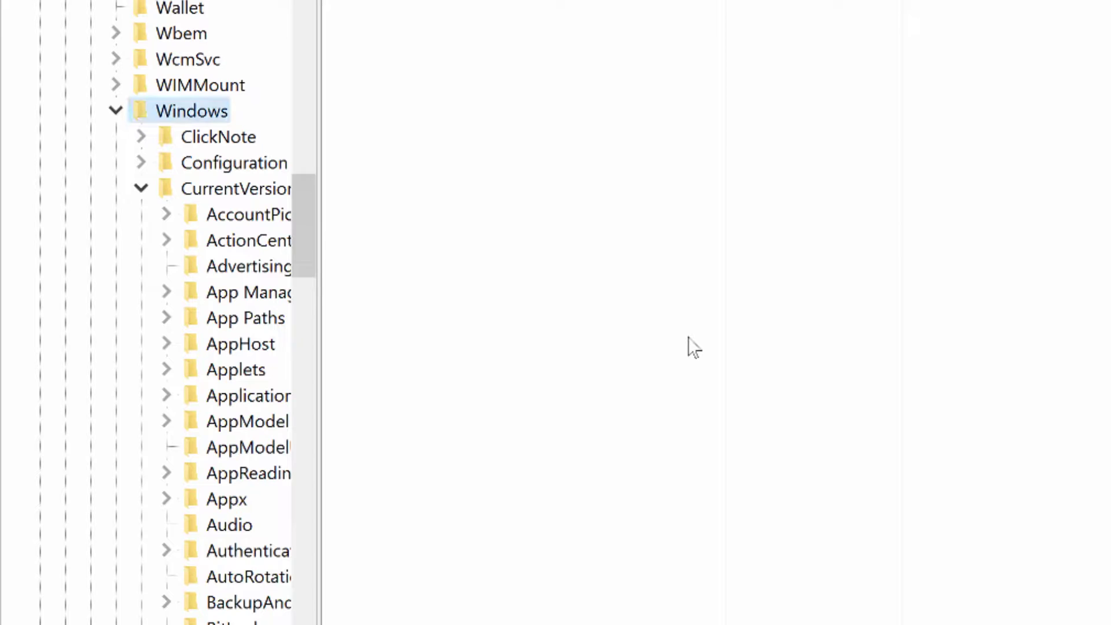
{"action": "key", "text": "Down"}
{"action": "key", "text": "Down"}
{"action": "key", "text": "Down"}
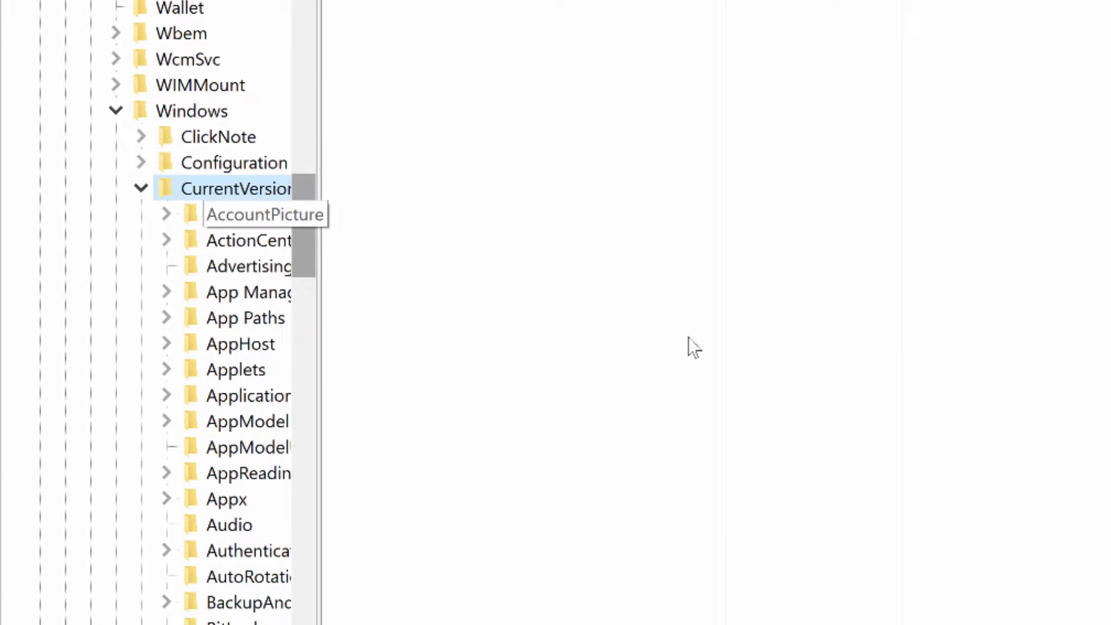
{"action": "scroll", "coordinate": [694, 348], "scroll_direction": "down", "scroll_amount": 8}
{"action": "scroll", "coordinate": [694, 347], "scroll_direction": "down", "scroll_amount": 20}
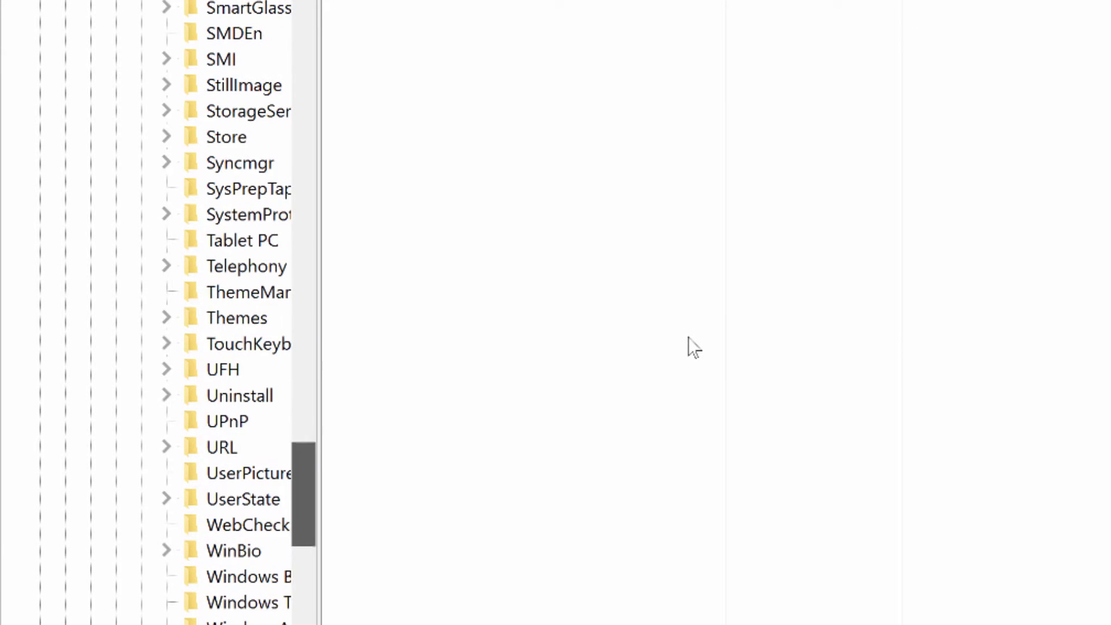
Step: Select the SideBySide key and its PreferExternalManifest value, showing data 1
{"action": "key", "text": "s"}
{"action": "key", "text": "i"}
{"action": "key", "text": "d"}
{"action": "key", "text": "e"}
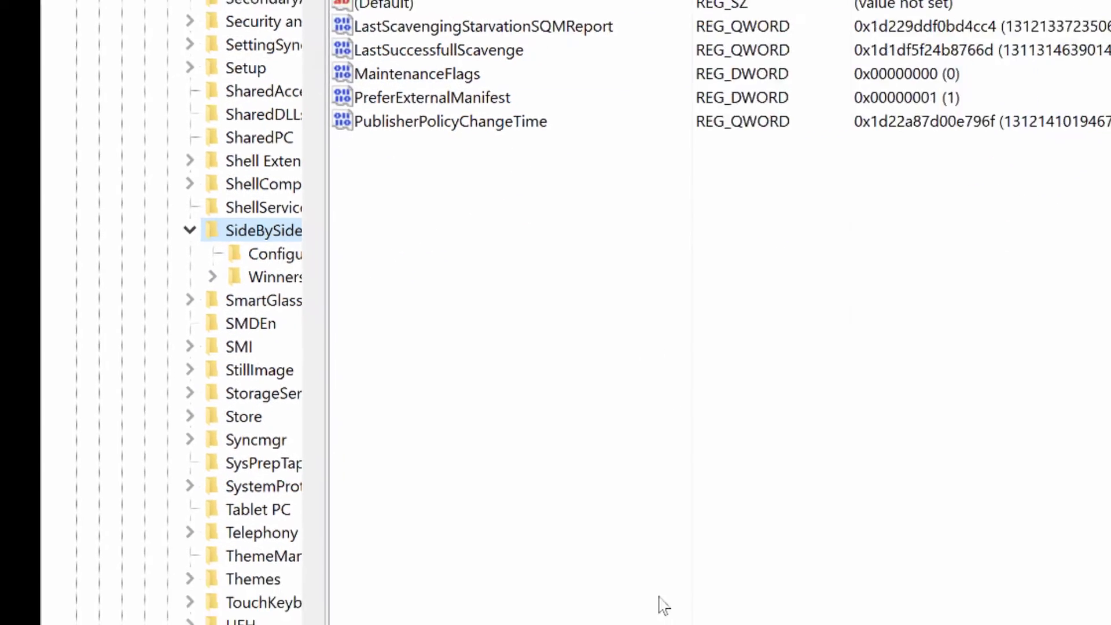
{"action": "key", "text": "p"}
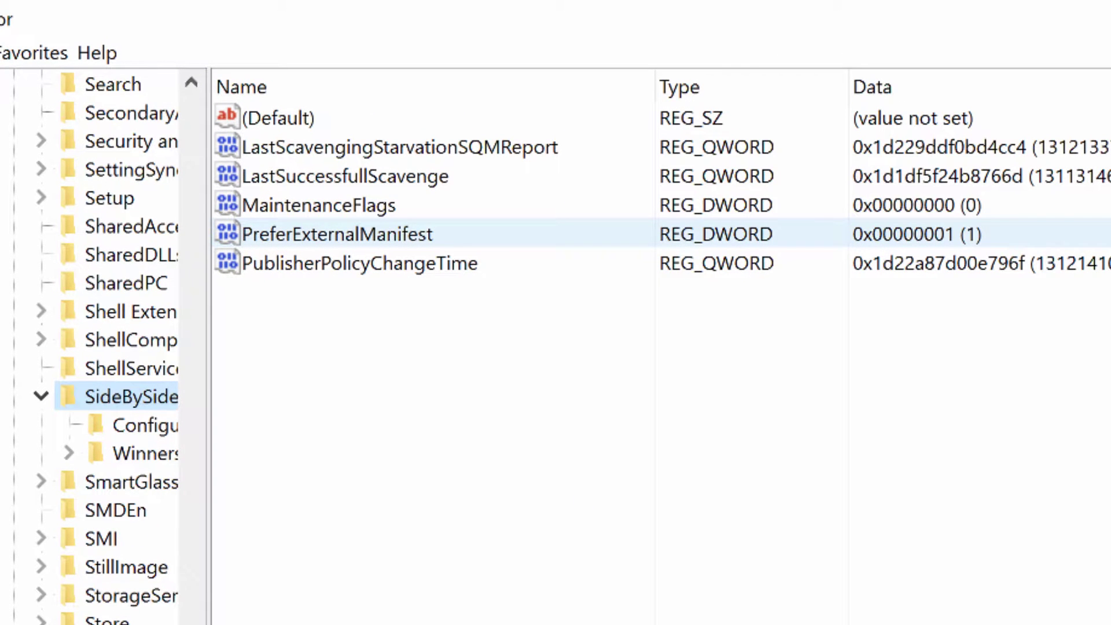
Step: Create a DWORD (32-bit) value in SideBySide, keeping the default name 'New Value #1'
{"action": "right_click", "coordinate": [423, 323]}
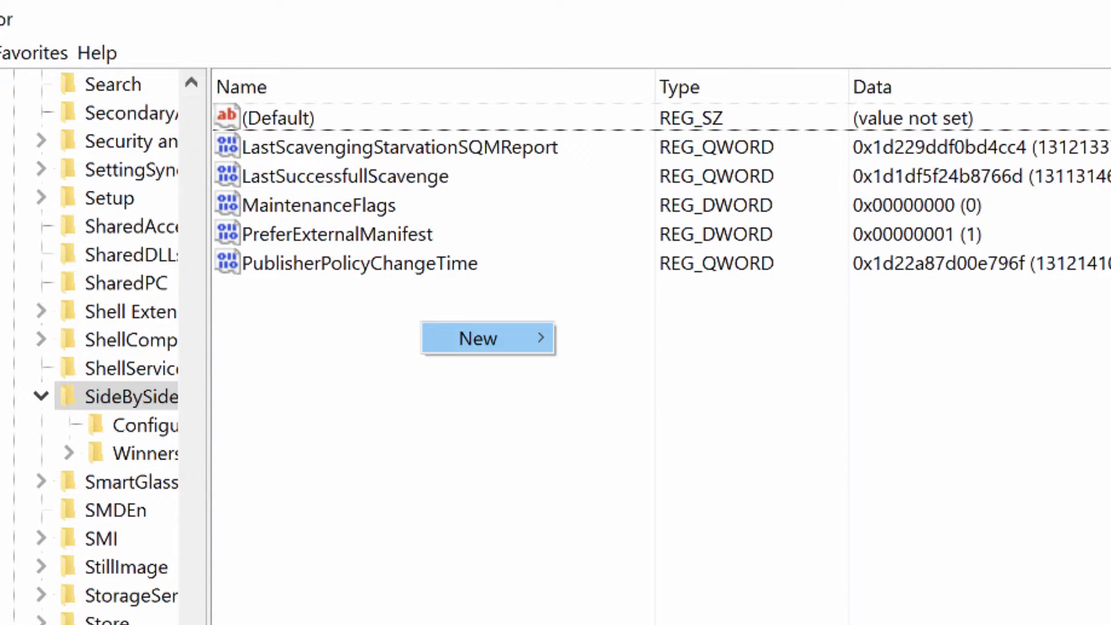
{"action": "mouse_move", "coordinate": [478, 338]}
{"action": "key", "text": "Escape"}
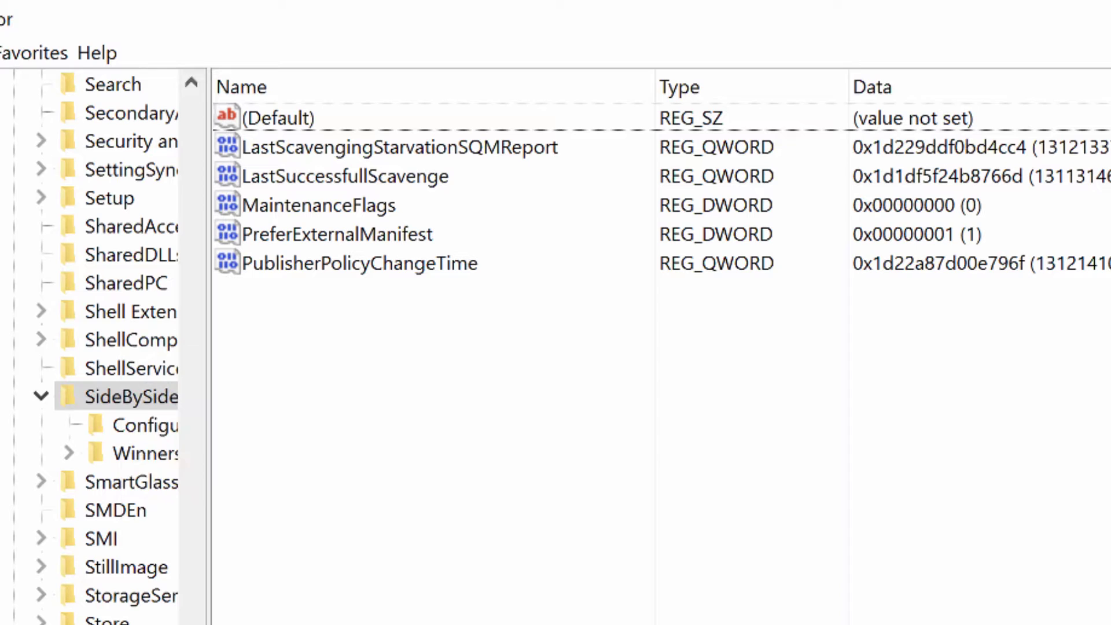
{"action": "right_click", "coordinate": [390, 348]}
{"action": "mouse_move", "coordinate": [446, 364]}
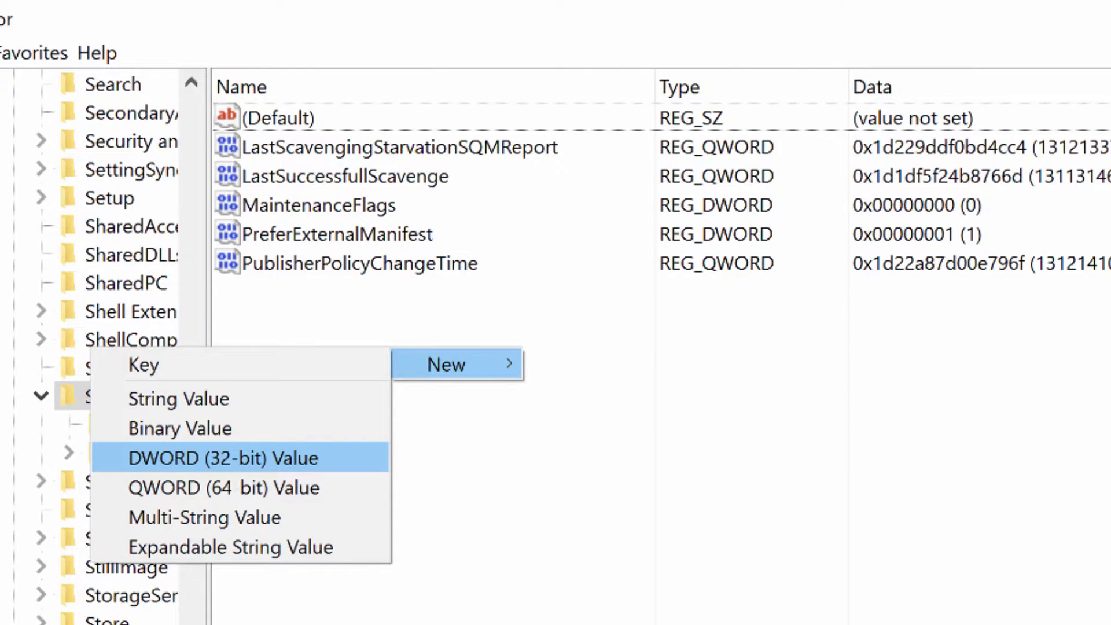
{"action": "key", "text": "Return"}
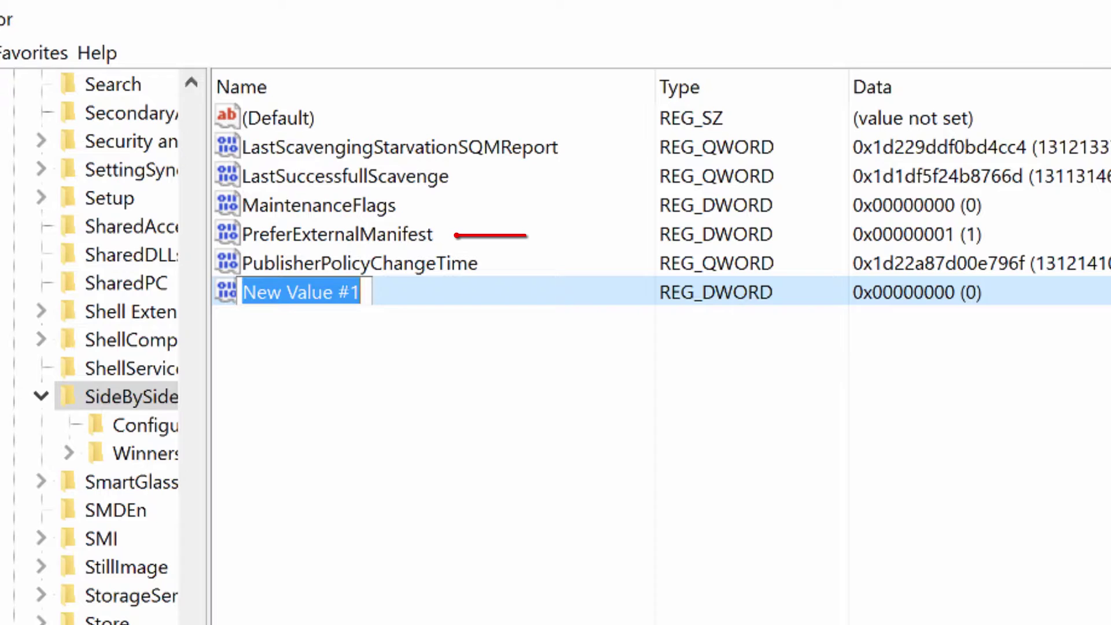
{"action": "key", "text": "Return"}
{"action": "key", "text": "shift+F10"}
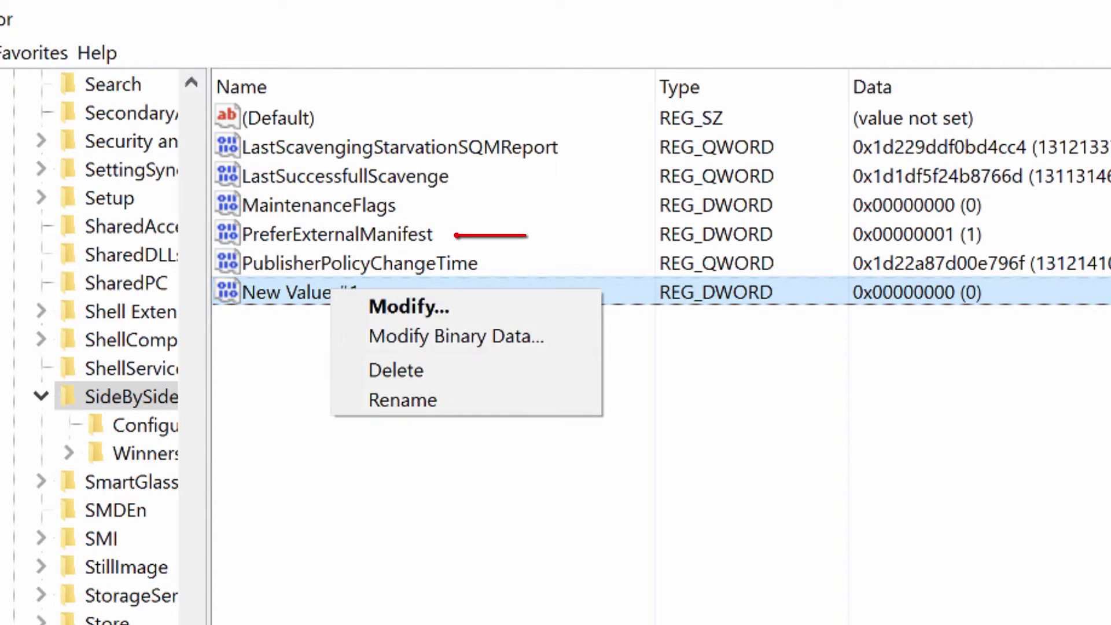
{"action": "key", "text": "Return"}
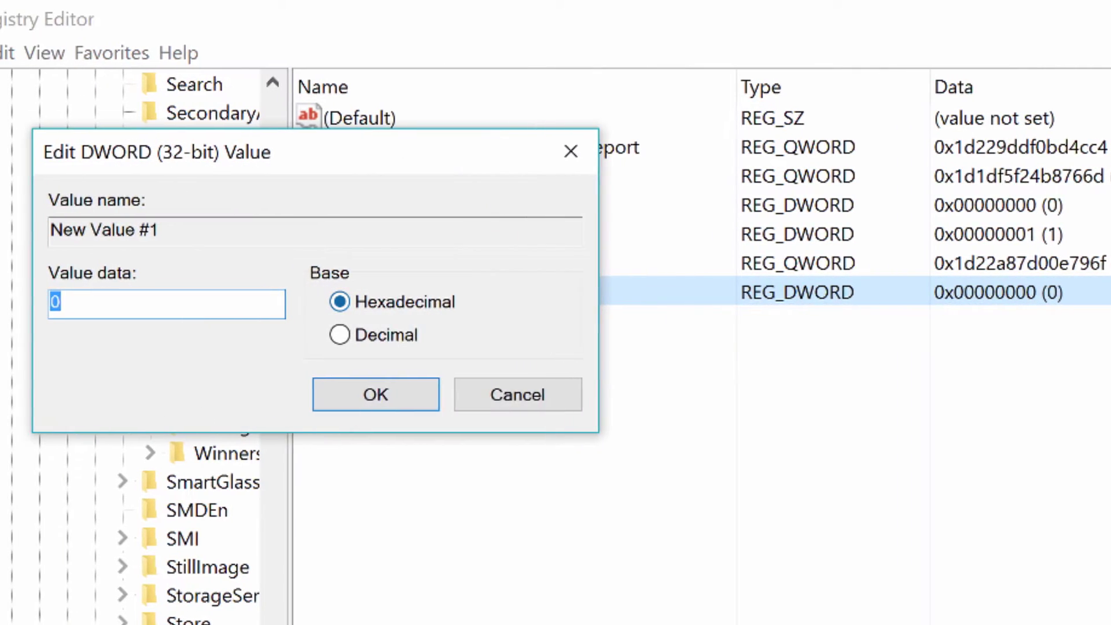
{"action": "type", "text": "1"}
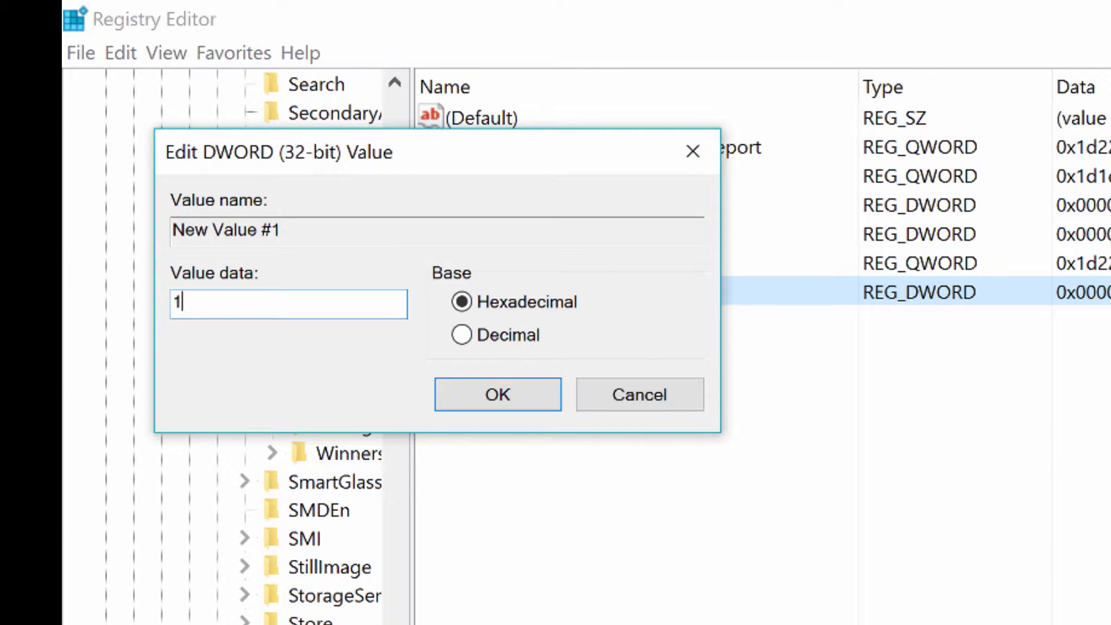
{"action": "left_click", "coordinate": [462, 334]}
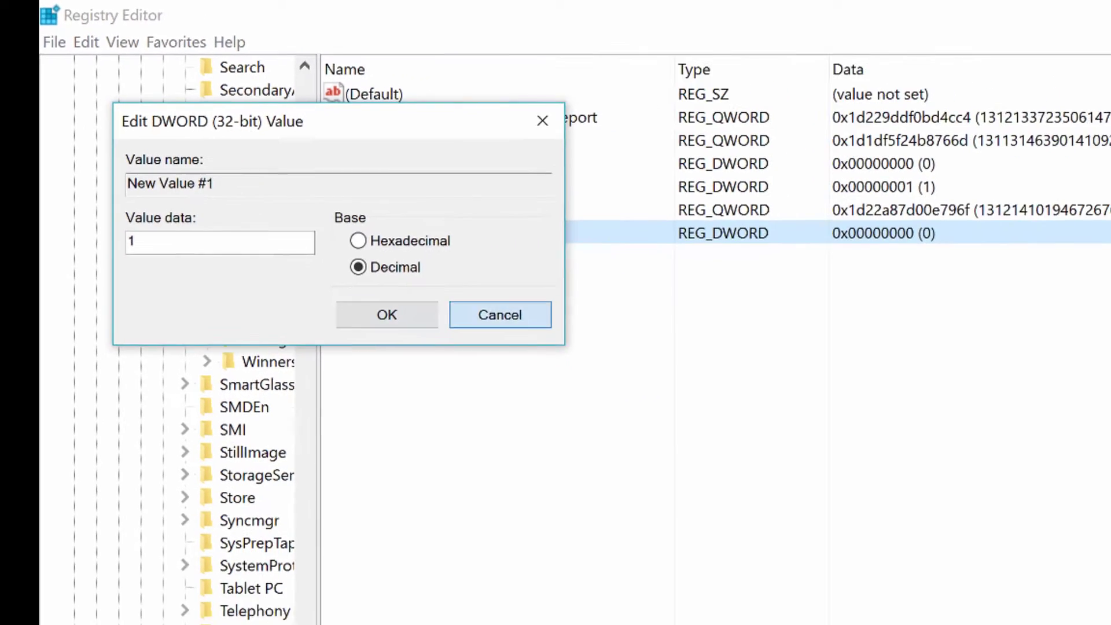
{"action": "left_click", "coordinate": [639, 394]}
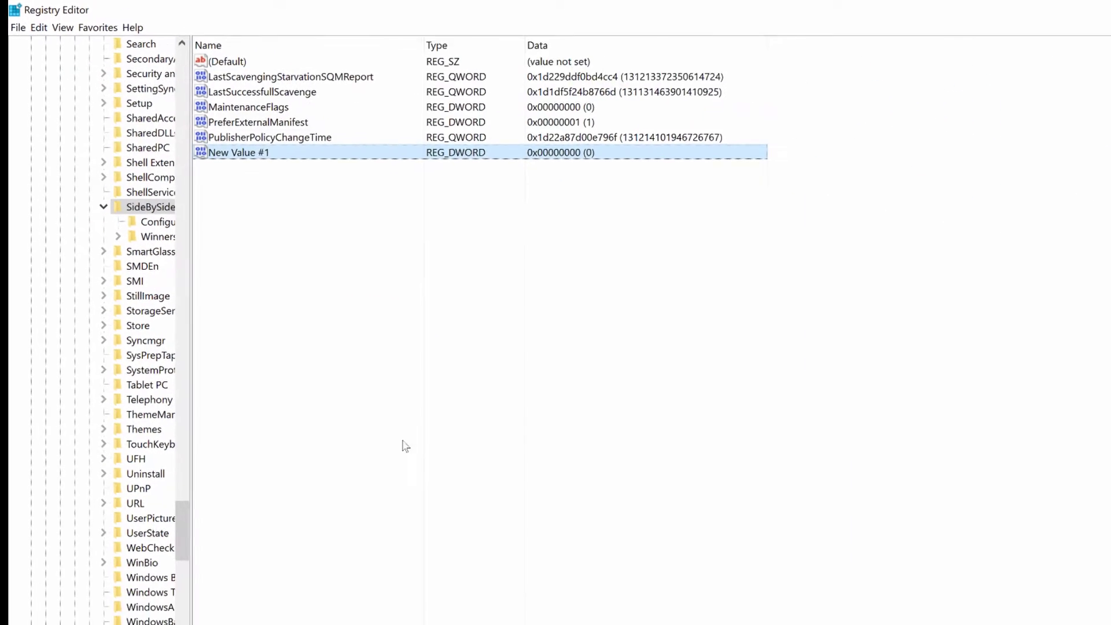
Step: Delete New Value #1 from SideBySide, confirm, and close Registry Editor
{"action": "key", "text": "Delete"}
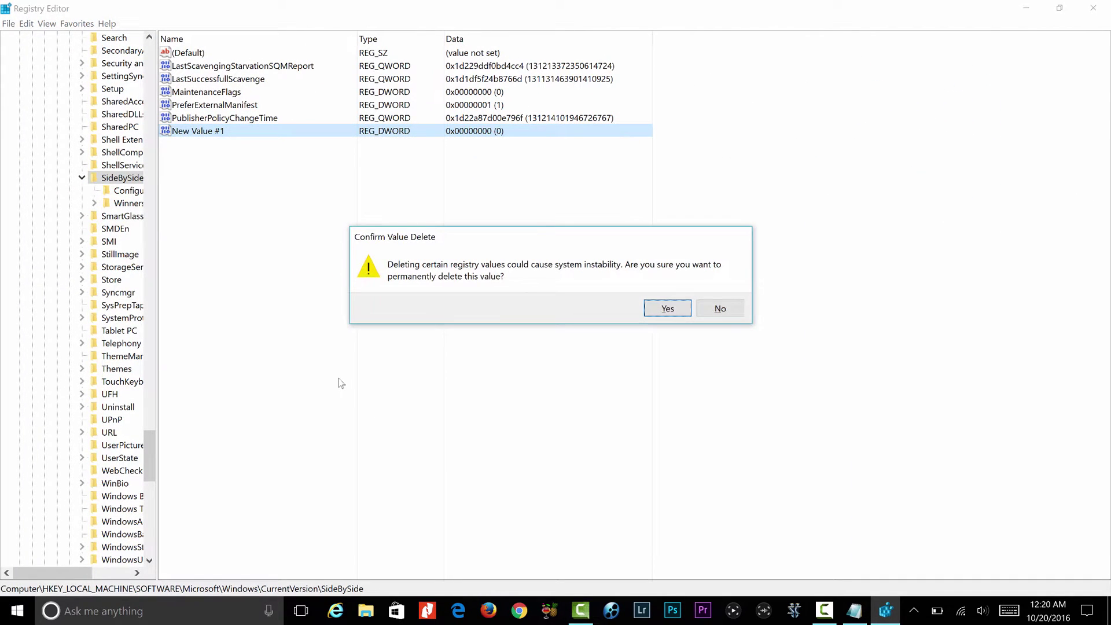
{"action": "key", "text": "Return"}
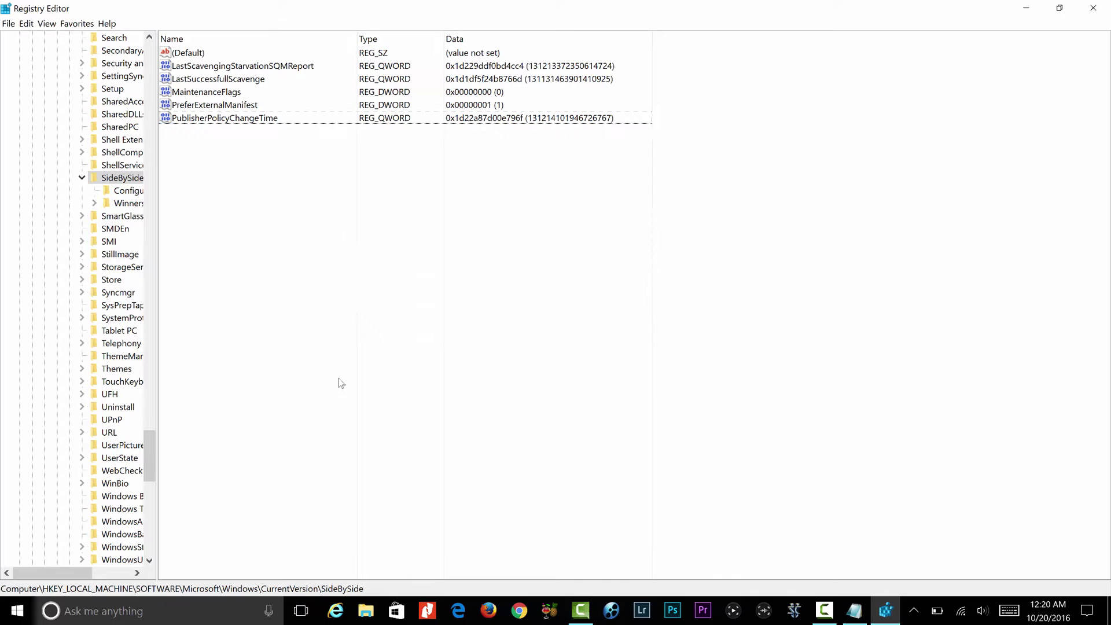
{"action": "key", "text": "alt+F4"}
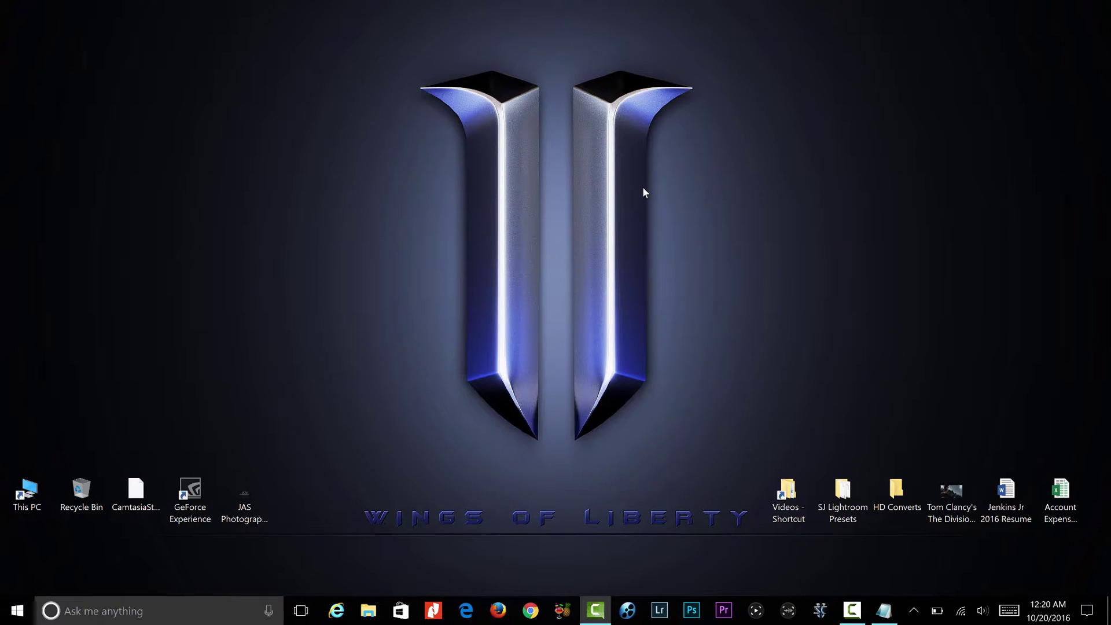
Step: Browse from This PC into DATA (D:) > Camtasia 8 and scroll down its file list
{"action": "double_click", "coordinate": [32, 492]}
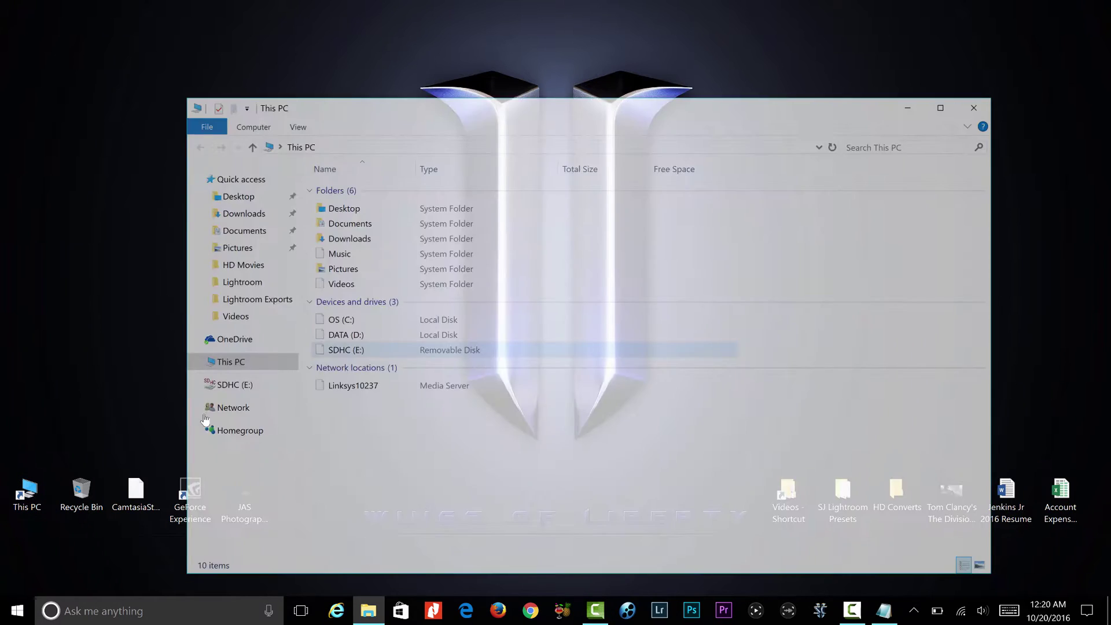
{"action": "double_click", "coordinate": [346, 335]}
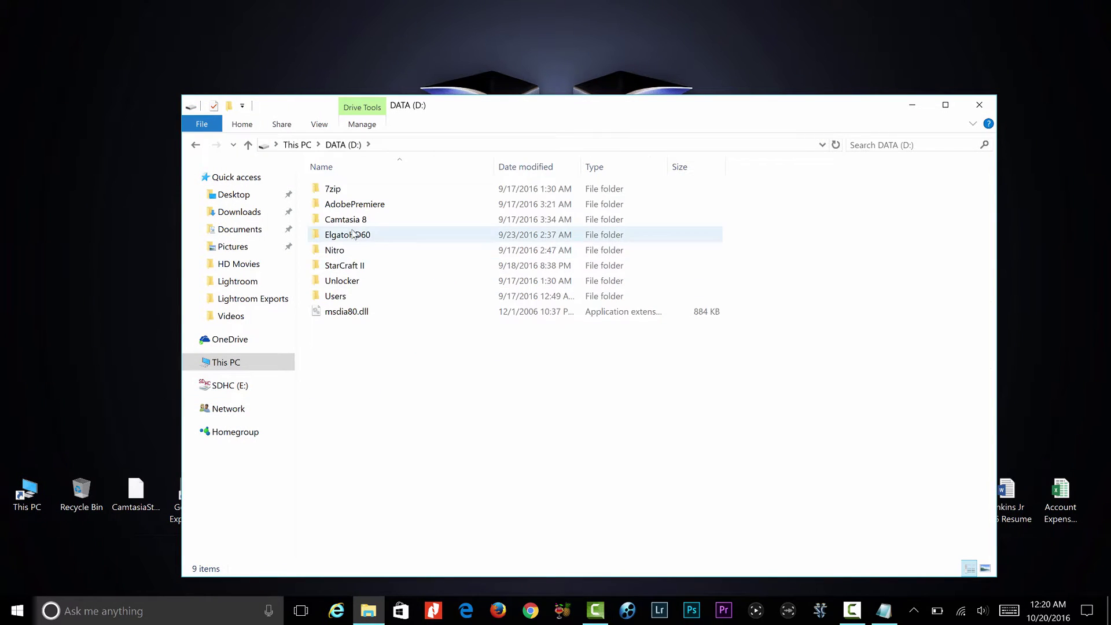
{"action": "double_click", "coordinate": [353, 220]}
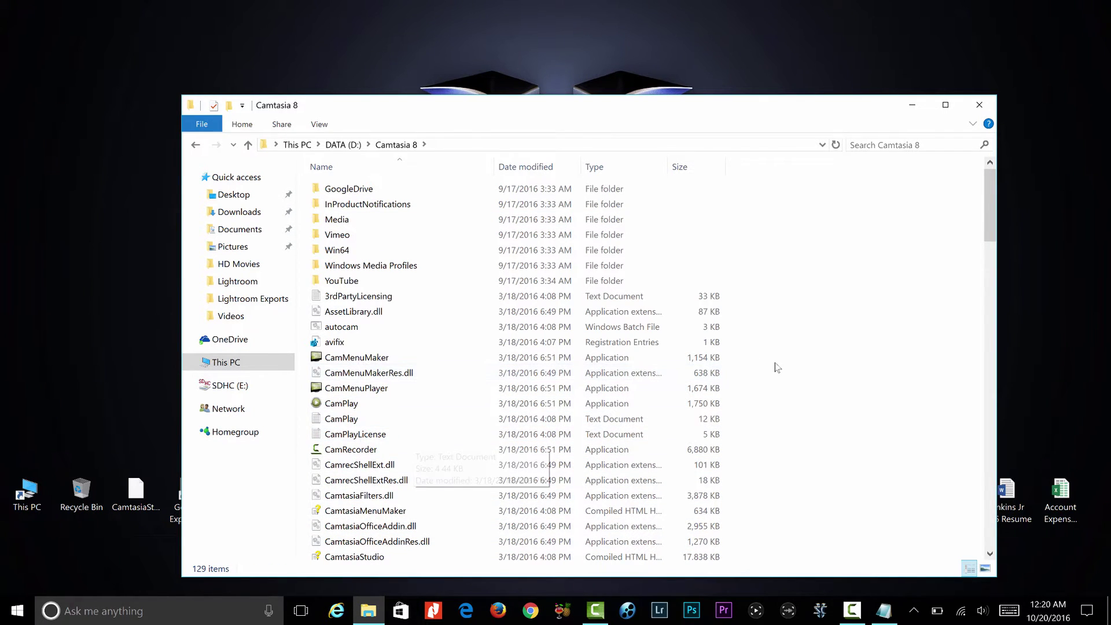
{"action": "left_click_drag", "start_coordinate": [991, 230], "coordinate": [945, 263]}
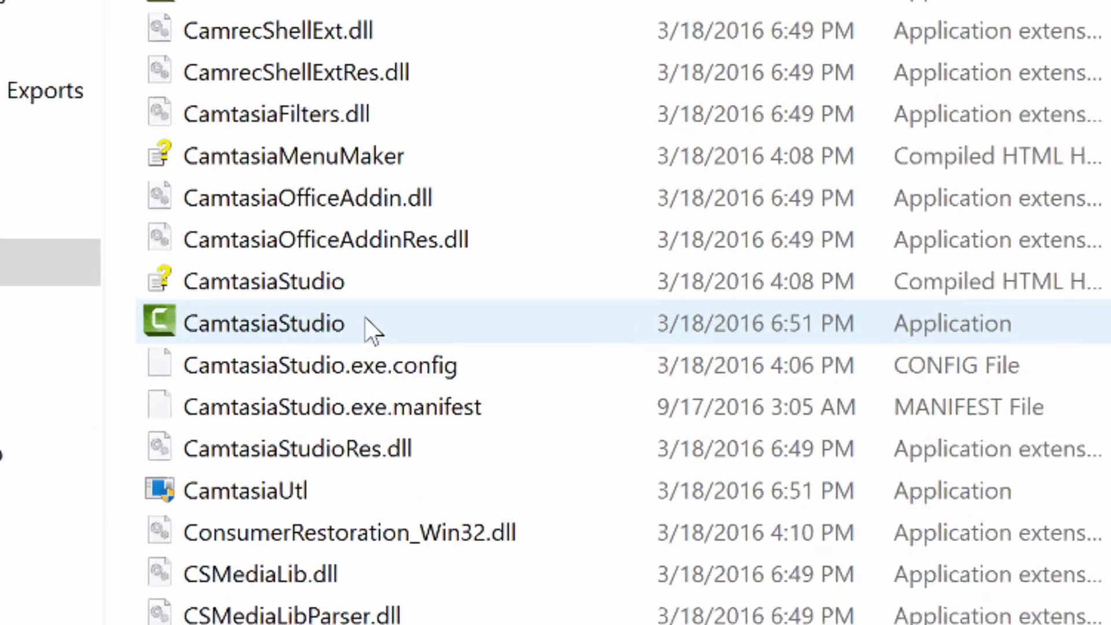
Step: Select CamtasiaStudio and the CamtasiaStudio.exe.manifest beside it, then open a new This PC window
{"action": "left_click", "coordinate": [367, 323]}
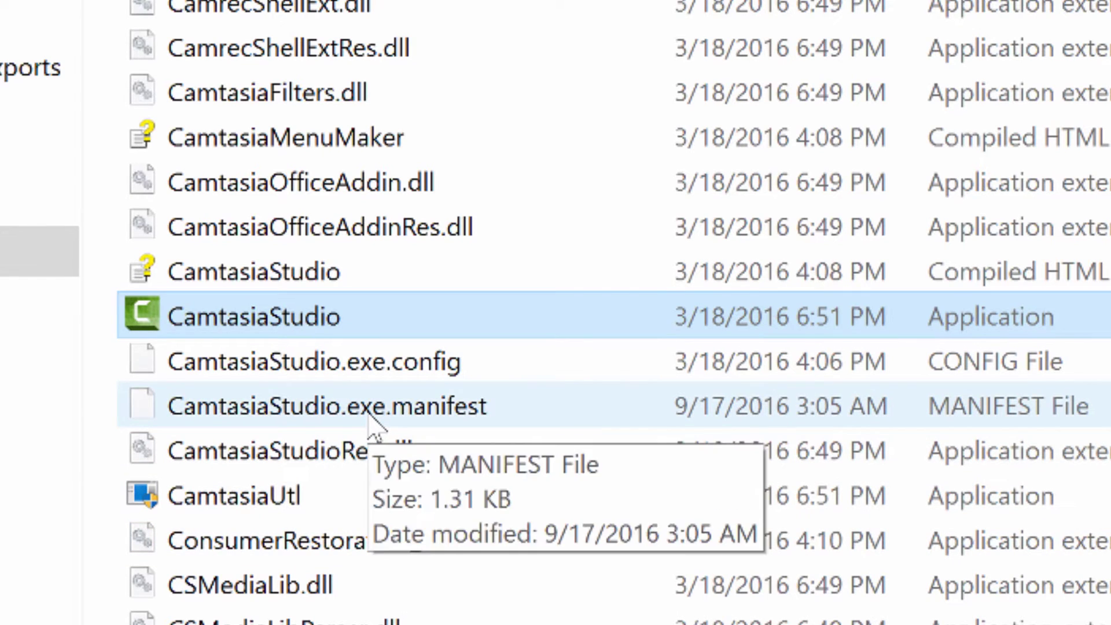
{"action": "left_click", "coordinate": [370, 417]}
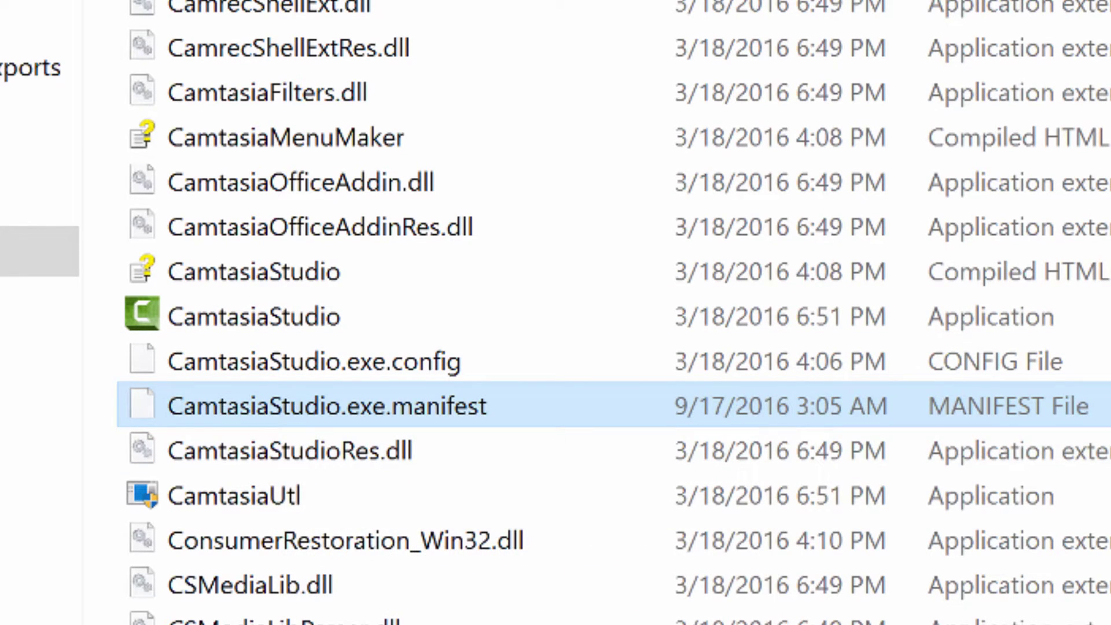
{"action": "key", "text": "super+e"}
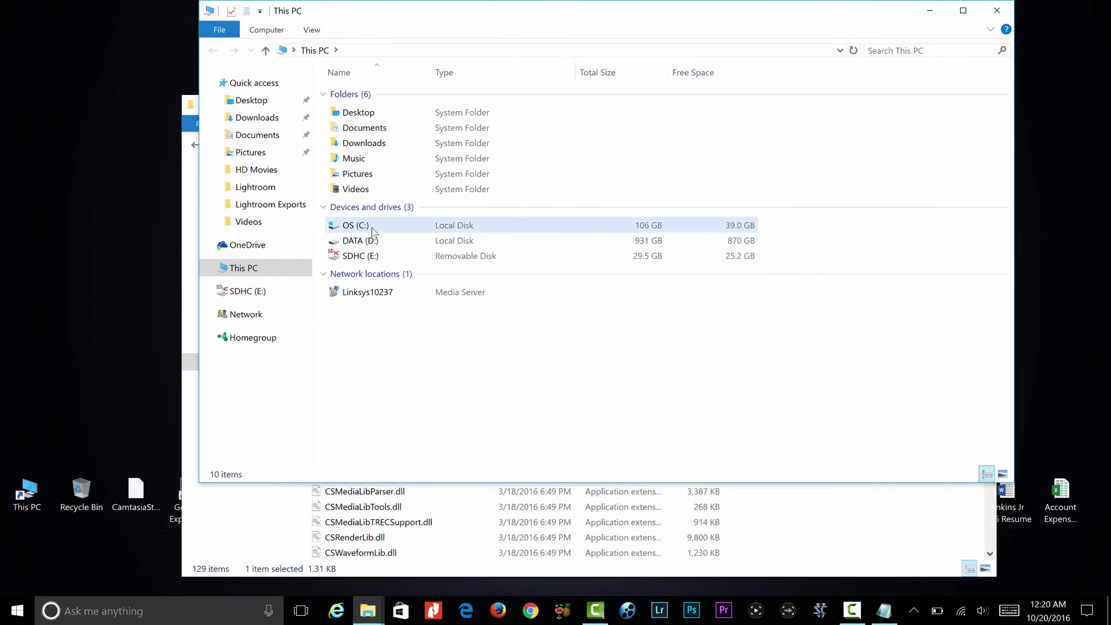
Step: Browse to OS (C:) > Program Files > Adobe > Adobe Photoshop CC 2015.5
{"action": "double_click", "coordinate": [372, 230]}
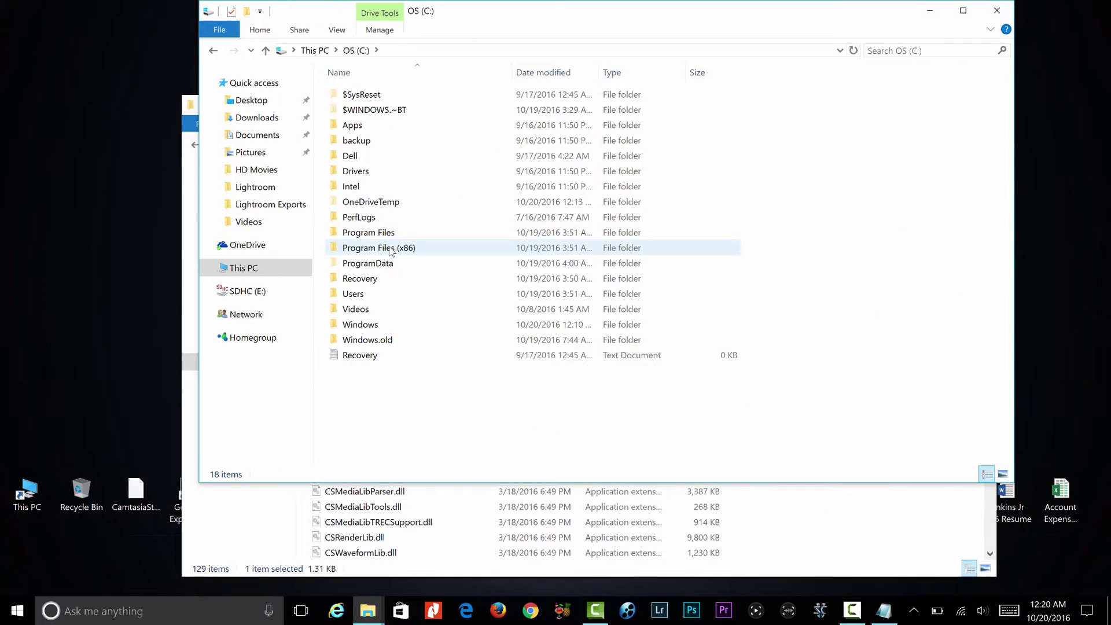
{"action": "double_click", "coordinate": [377, 237]}
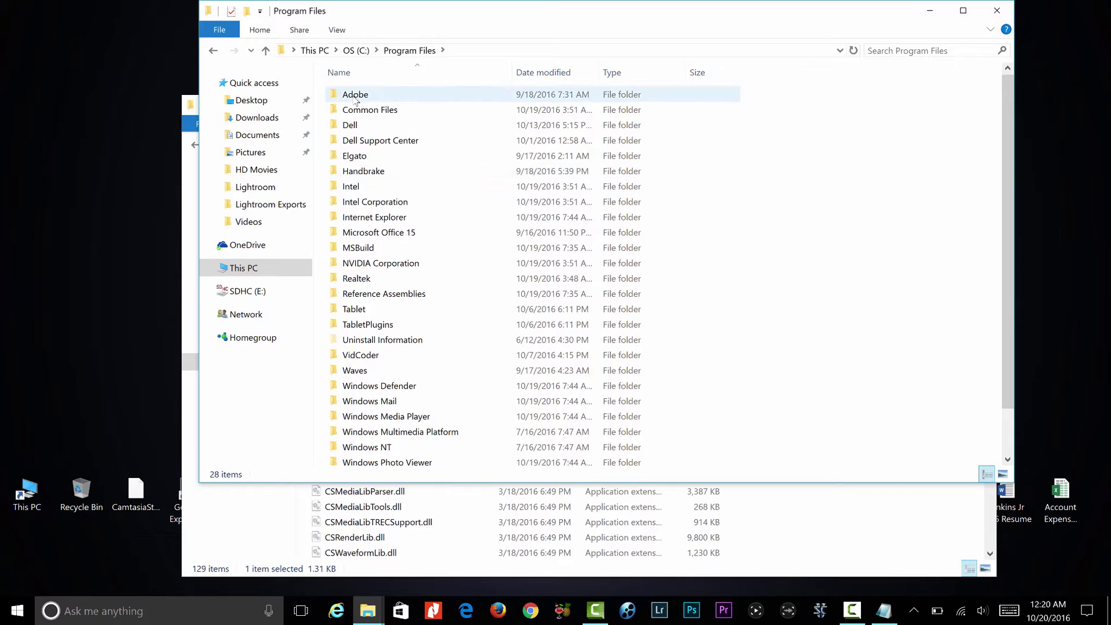
{"action": "double_click", "coordinate": [355, 98]}
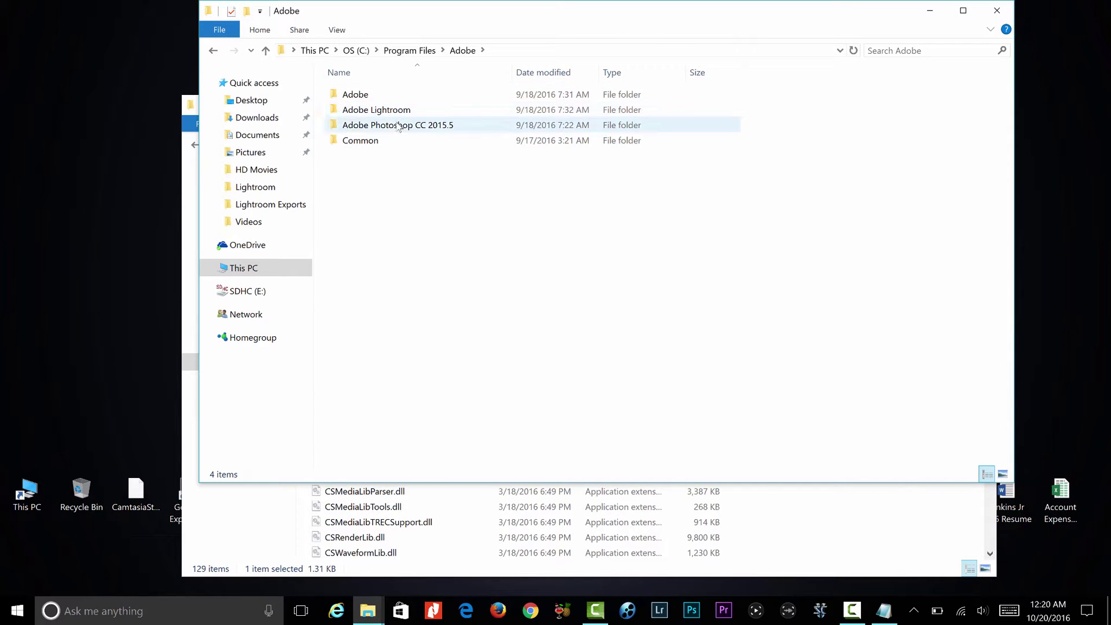
{"action": "double_click", "coordinate": [399, 127]}
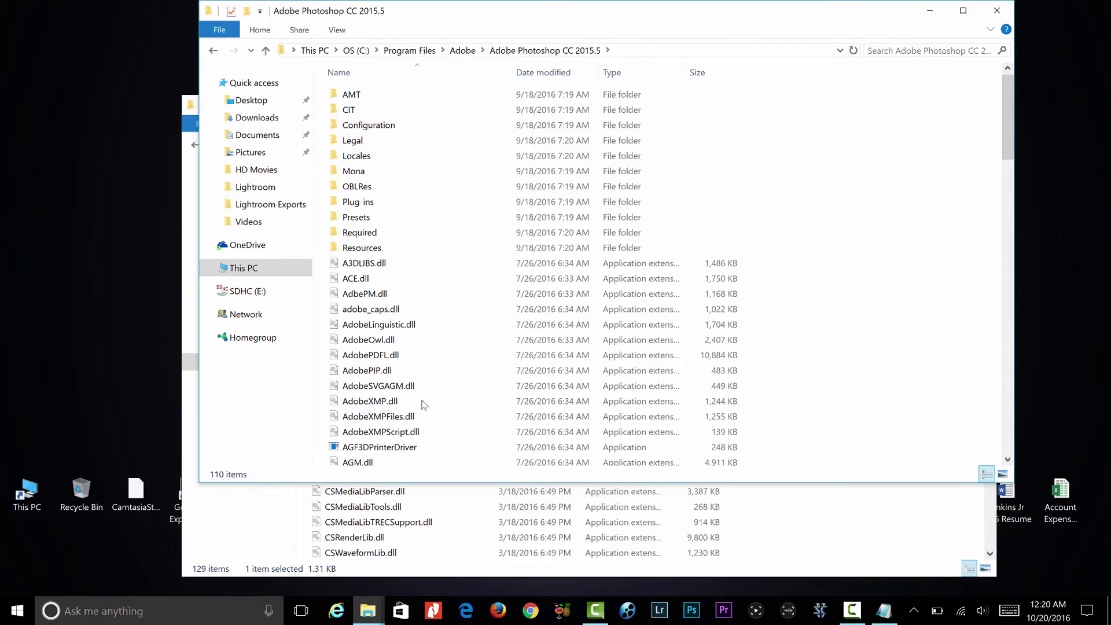
Step: Locate and select the Photoshop application, then close that folder window
{"action": "scroll", "coordinate": [991, 210], "scroll_direction": "down", "scroll_amount": 6}
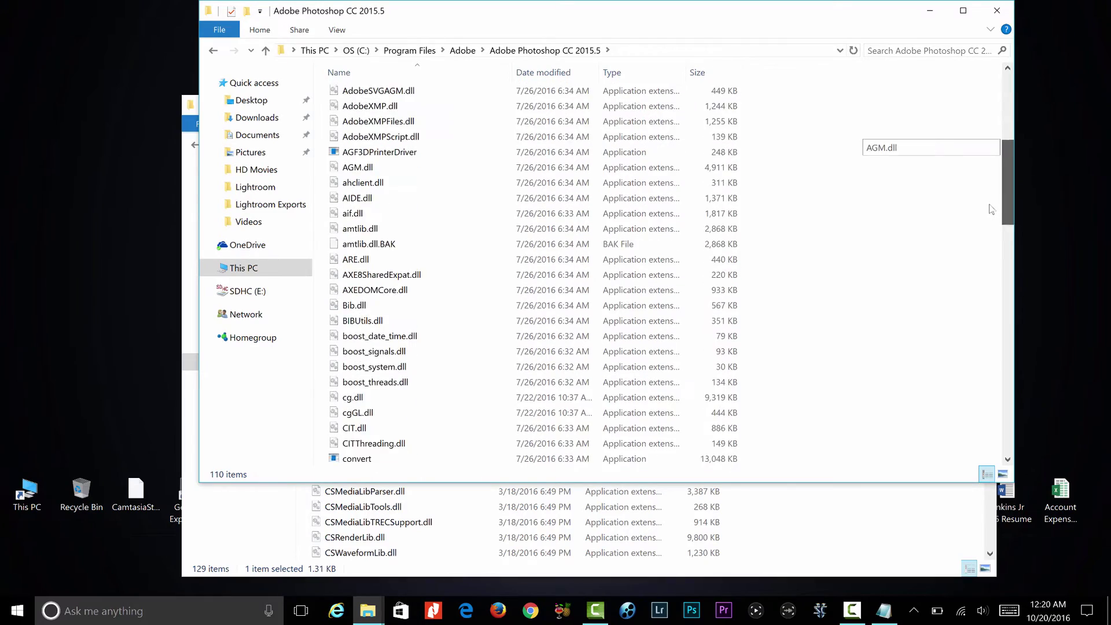
{"action": "scroll", "coordinate": [991, 210], "scroll_direction": "down", "scroll_amount": 2}
{"action": "scroll", "coordinate": [992, 214], "scroll_direction": "up", "scroll_amount": 2}
{"action": "scroll", "coordinate": [991, 223], "scroll_direction": "down", "scroll_amount": 4}
{"action": "scroll", "coordinate": [991, 232], "scroll_direction": "up", "scroll_amount": 2}
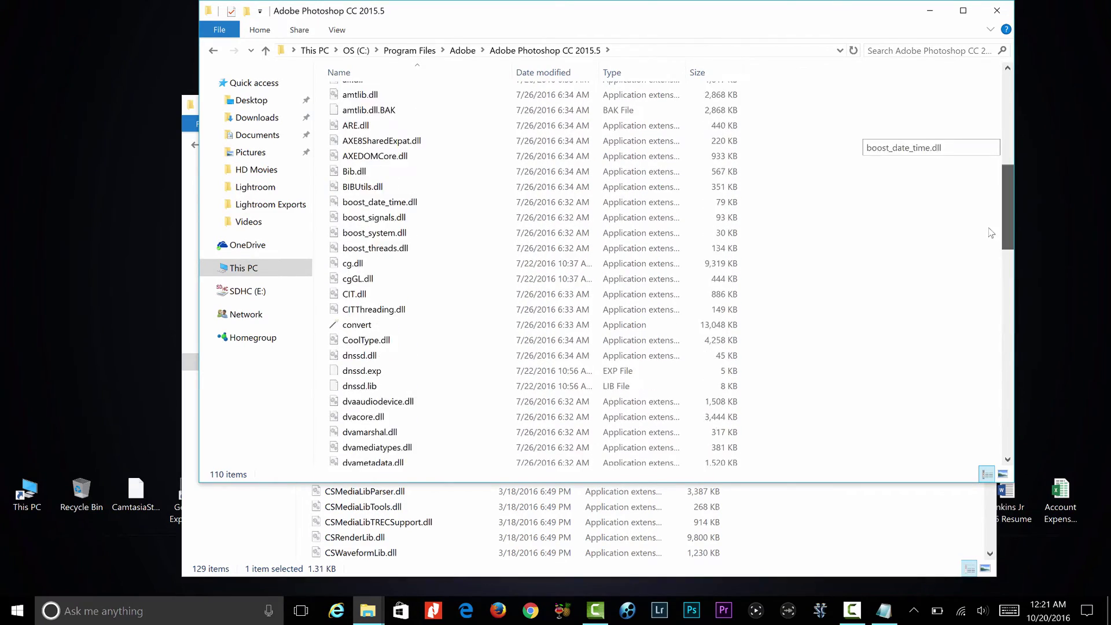
{"action": "scroll", "coordinate": [991, 232], "scroll_direction": "up", "scroll_amount": 5}
{"action": "scroll", "coordinate": [989, 313], "scroll_direction": "down", "scroll_amount": 14}
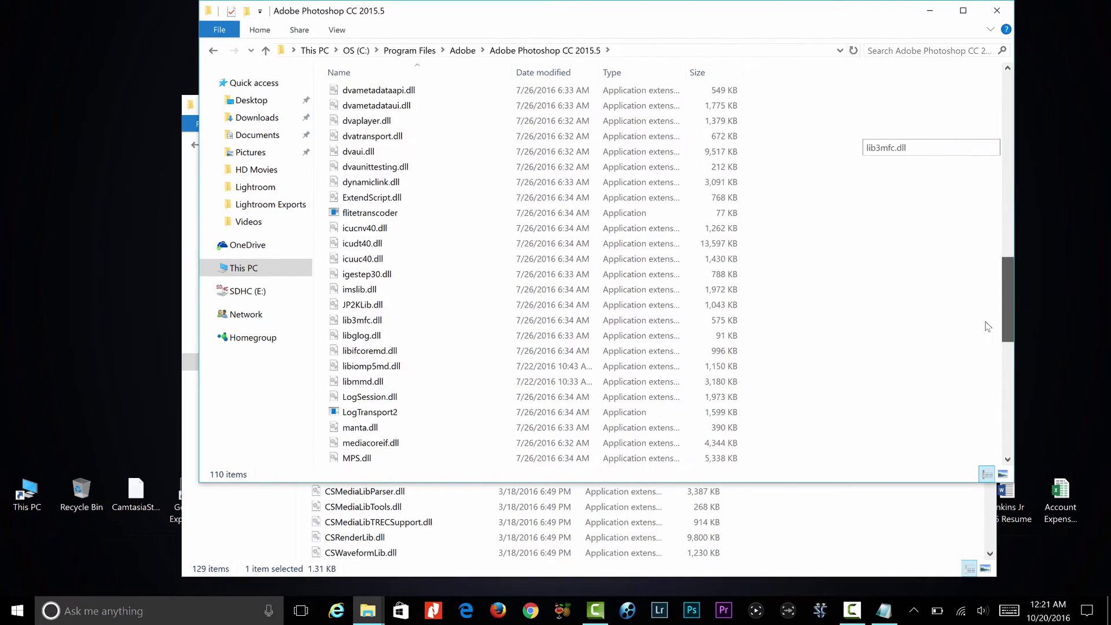
{"action": "scroll", "coordinate": [988, 327], "scroll_direction": "down", "scroll_amount": 6}
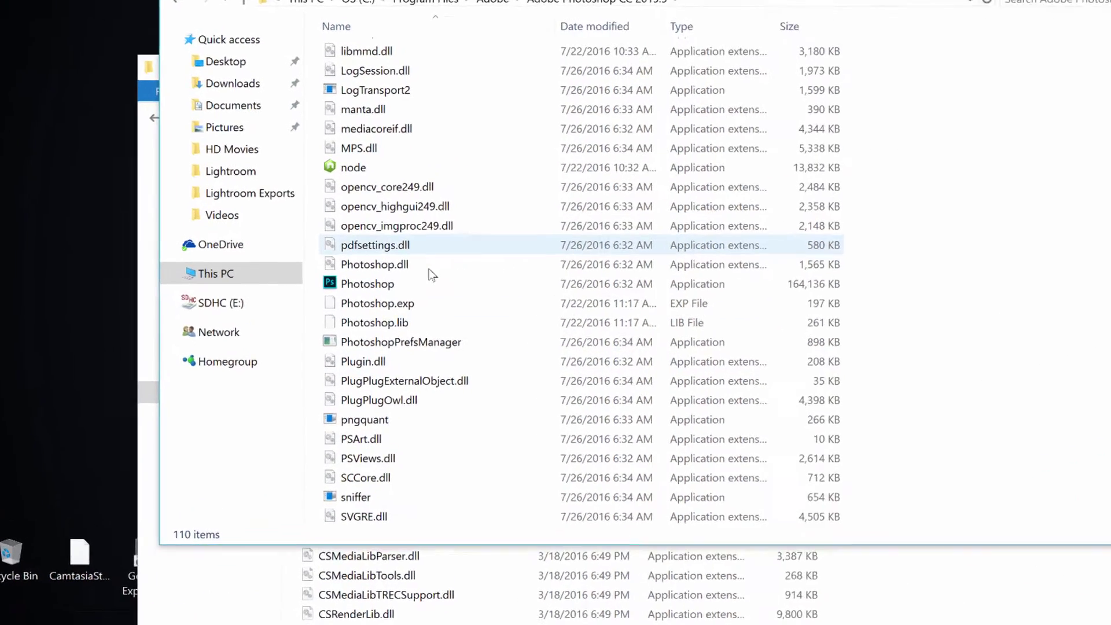
{"action": "left_click", "coordinate": [399, 285]}
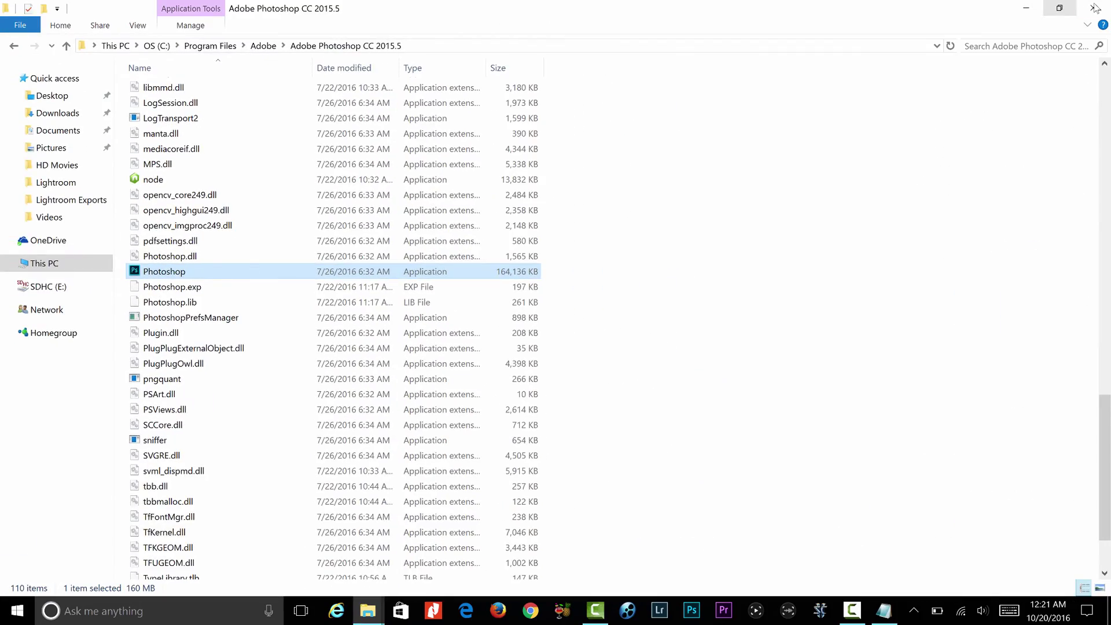
{"action": "left_click", "coordinate": [1095, 8]}
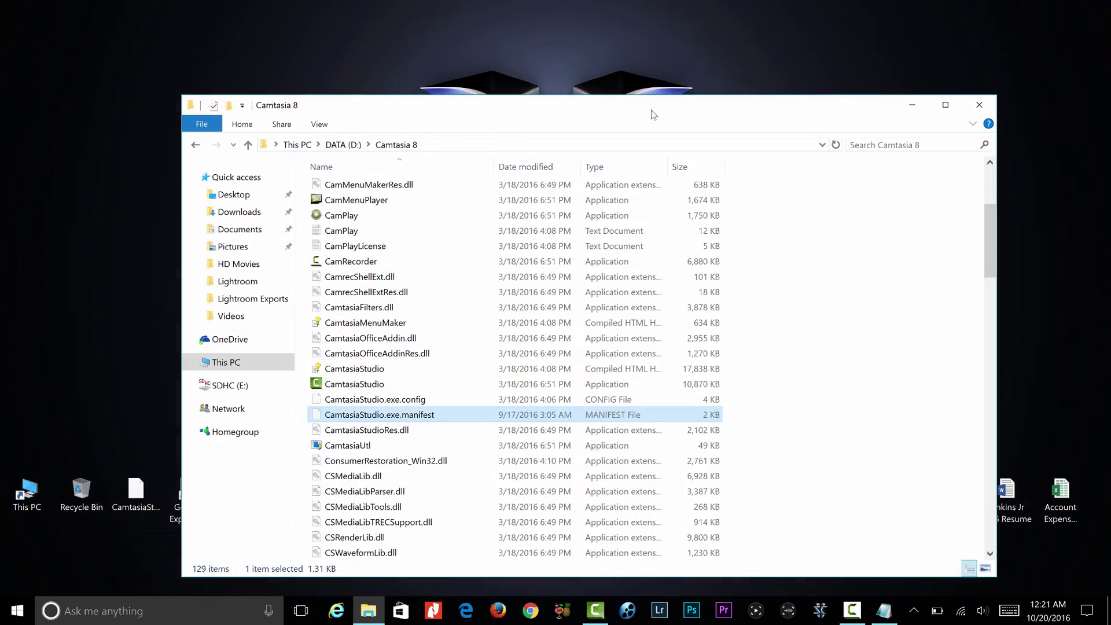
Step: Close the Camtasia 8 Explorer window to leave only the desktop showing
{"action": "left_click", "coordinate": [978, 106]}
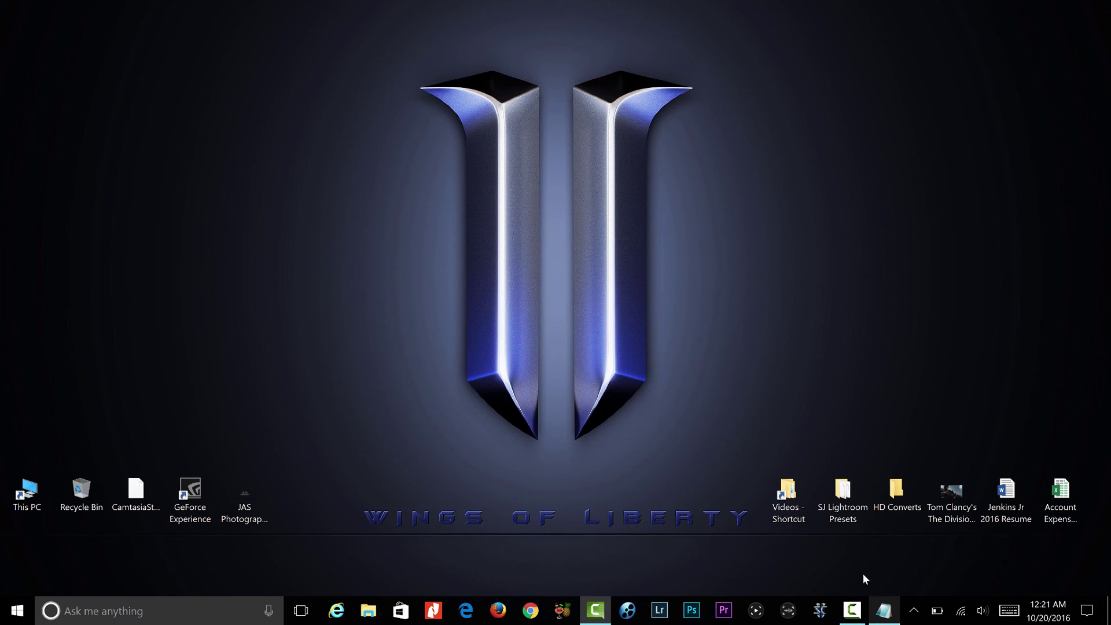
{"action": "mouse_move", "coordinate": [852, 619]}
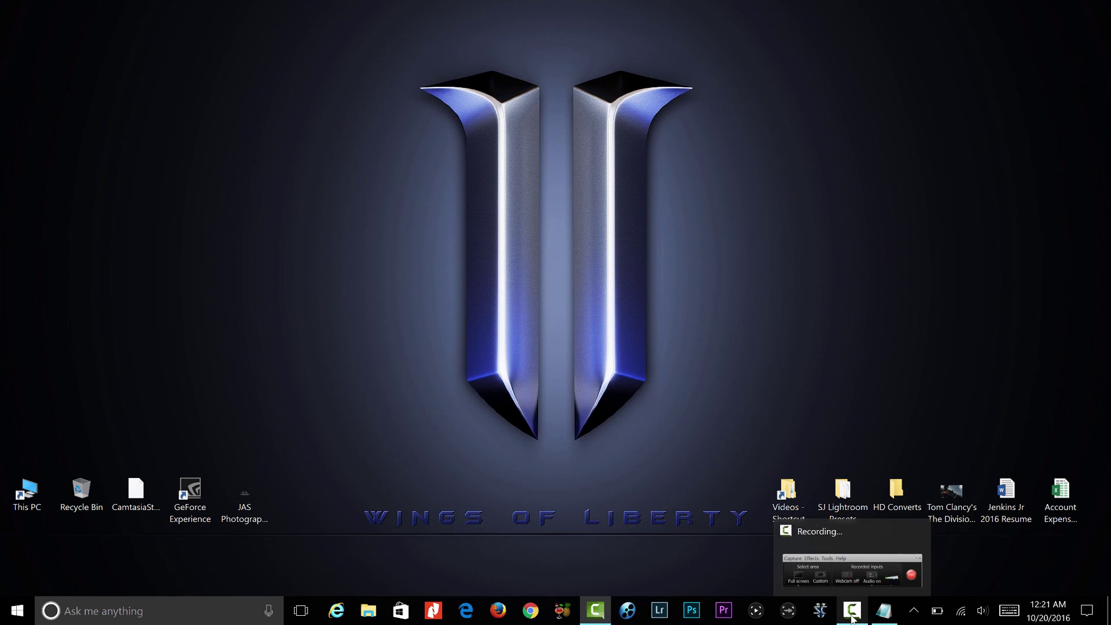